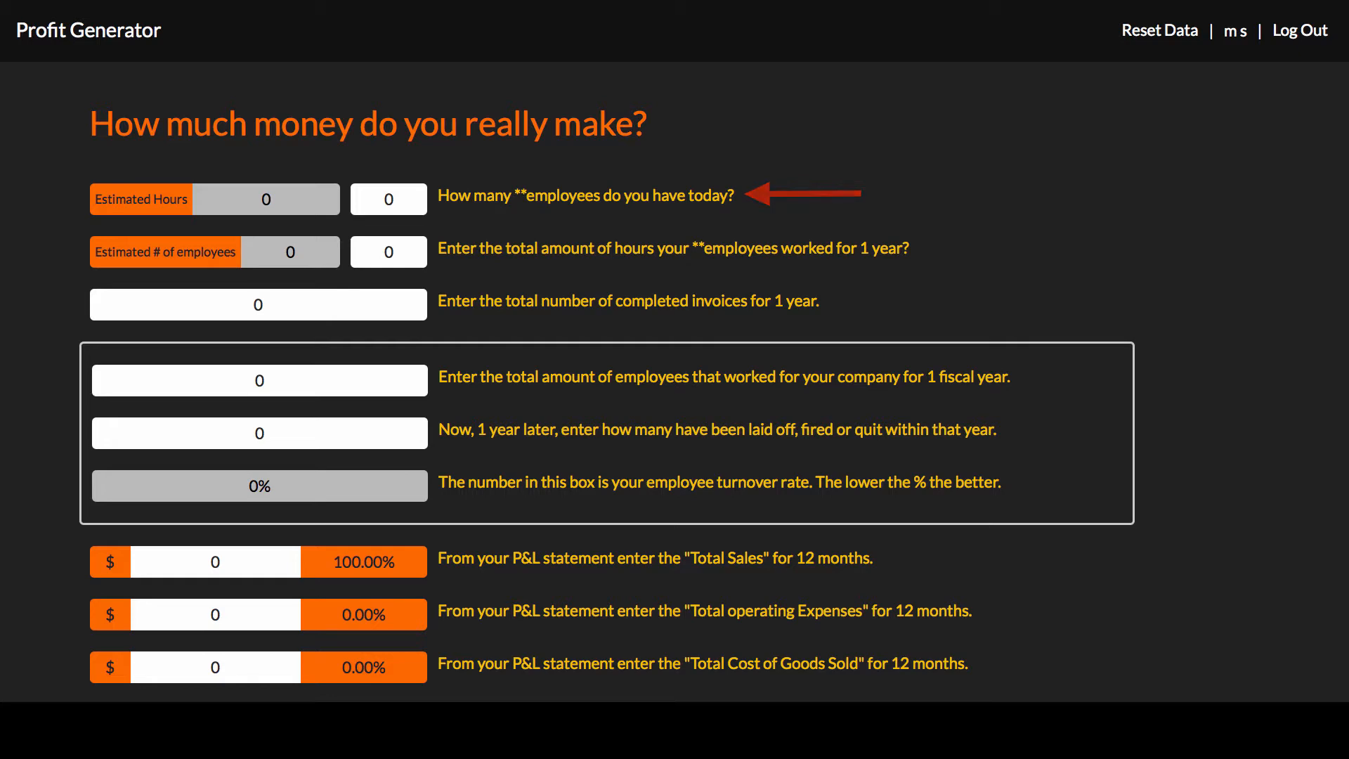
# Set the number of employees the company has today to 2.
pyautogui.scroll(-10, 679, 121)
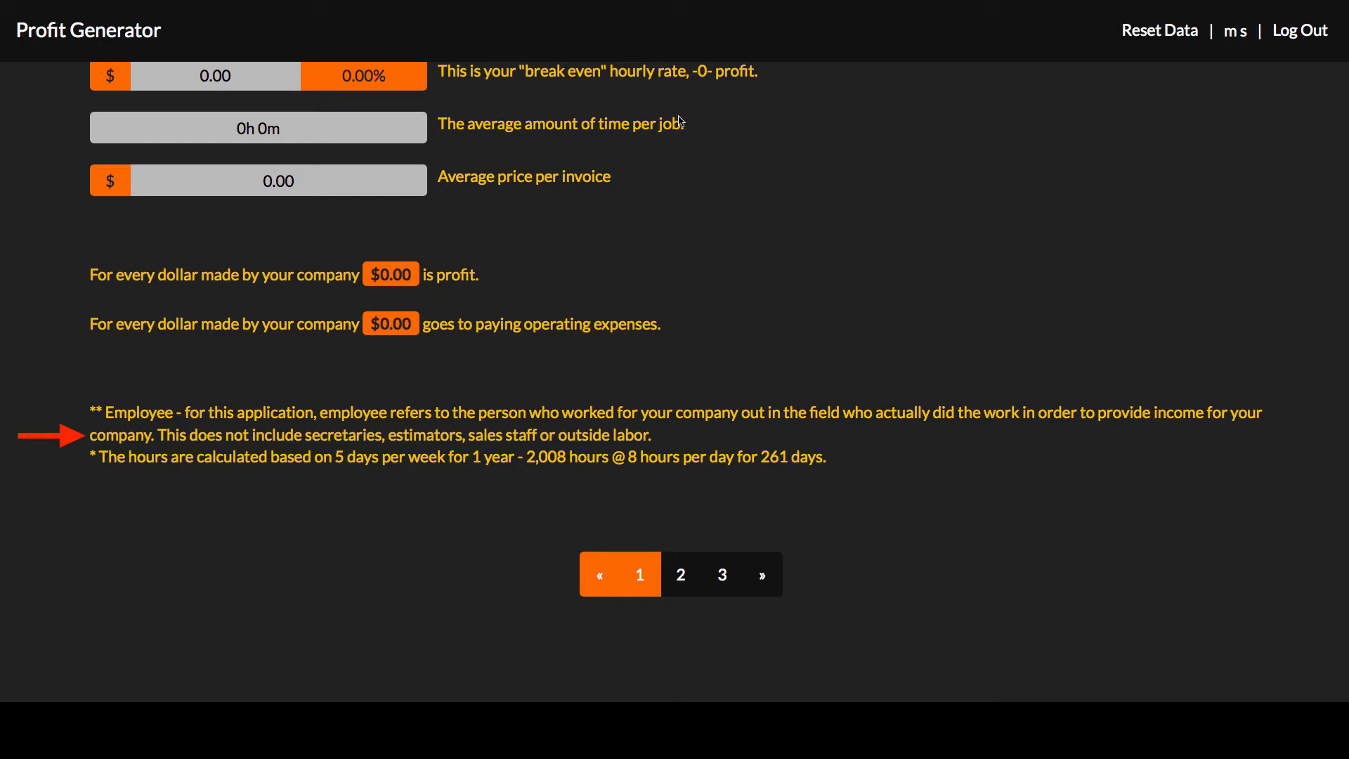
pyautogui.scroll(10, 680, 121)
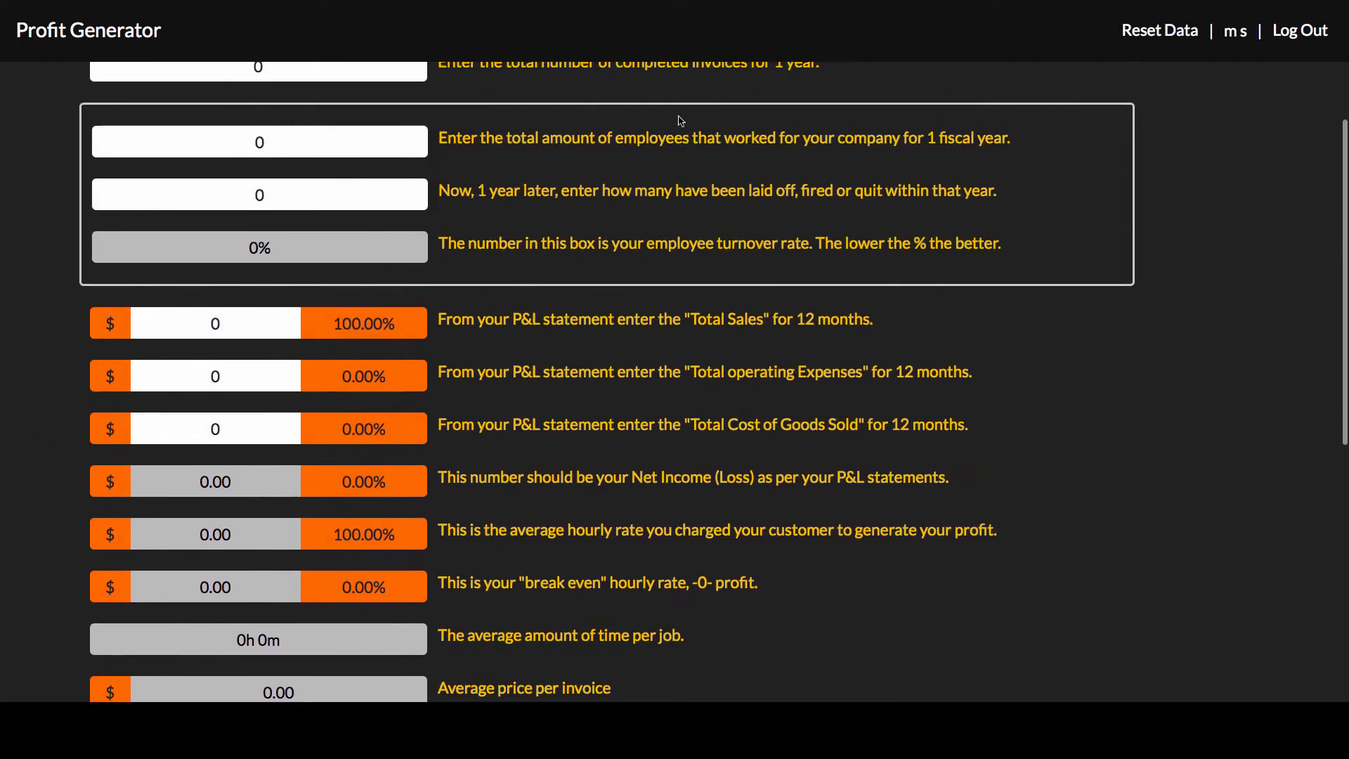
pyautogui.scroll(2, 681, 121)
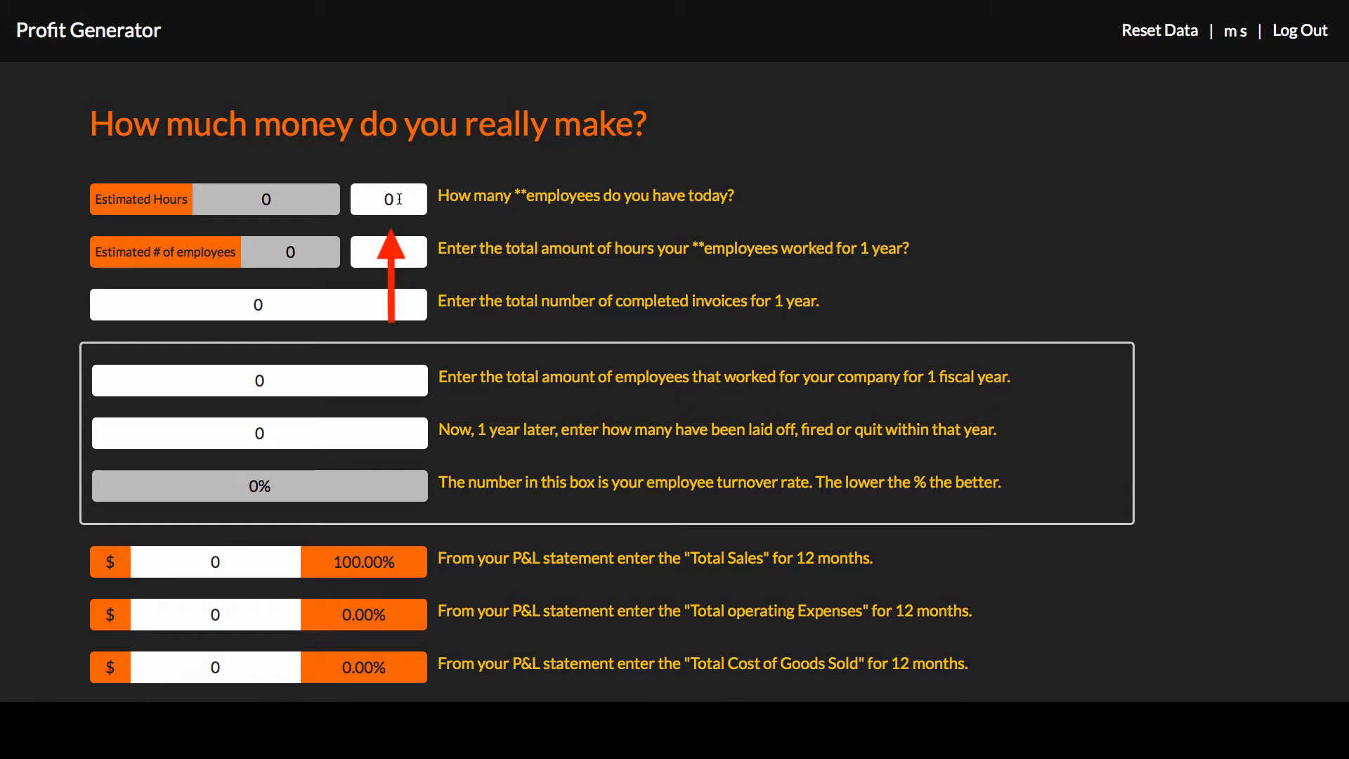
pyautogui.press('BackSpace')
pyautogui.write('2')
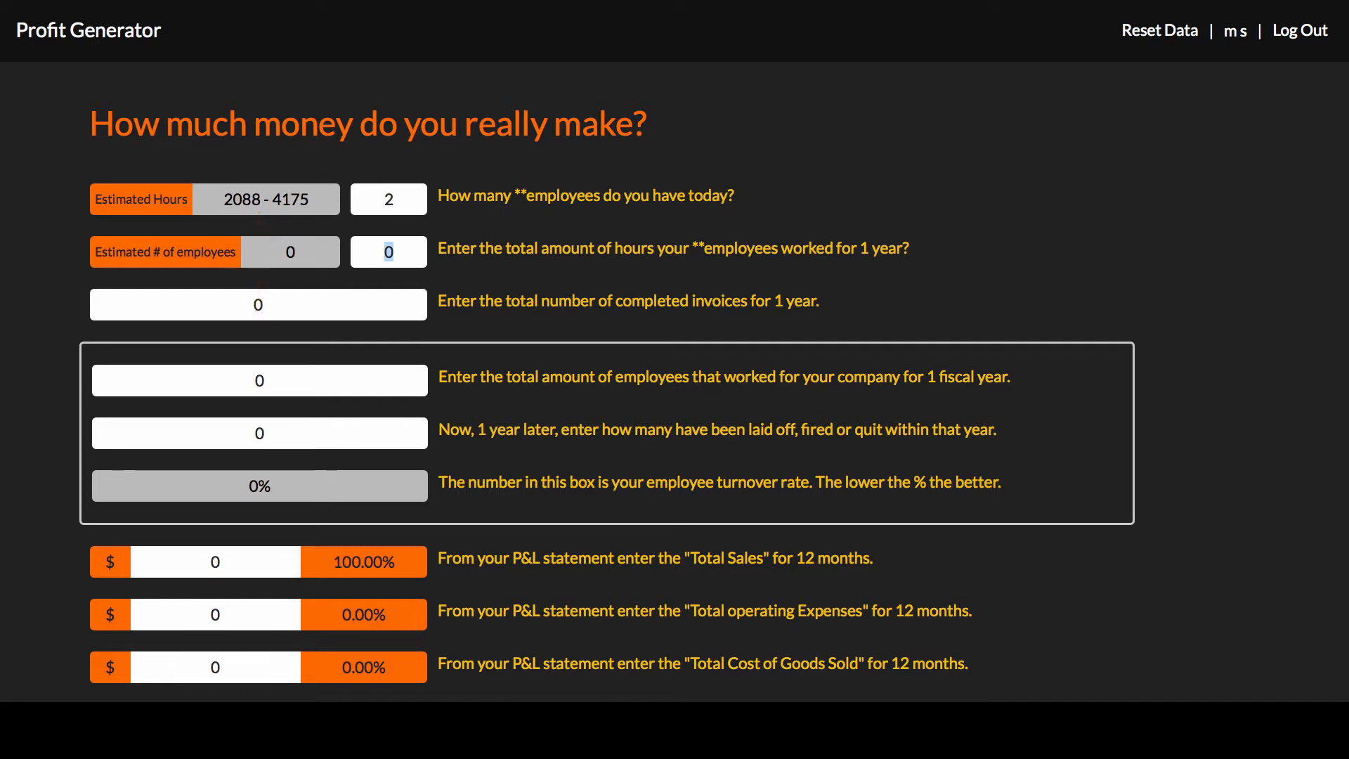
# Enter 3,839 as the total hours the employees worked for 1 year.
pyautogui.scroll(-10, 733, 62)
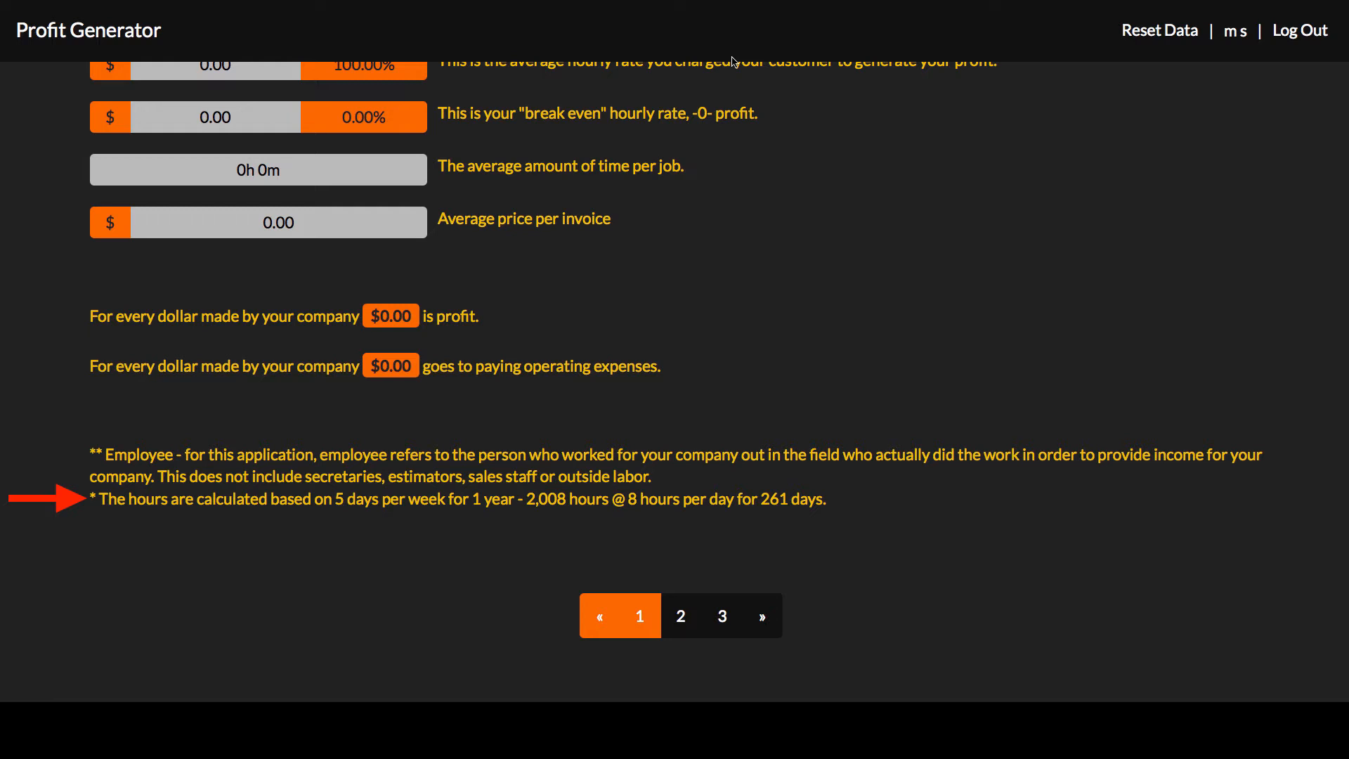
pyautogui.scroll(10, 733, 62)
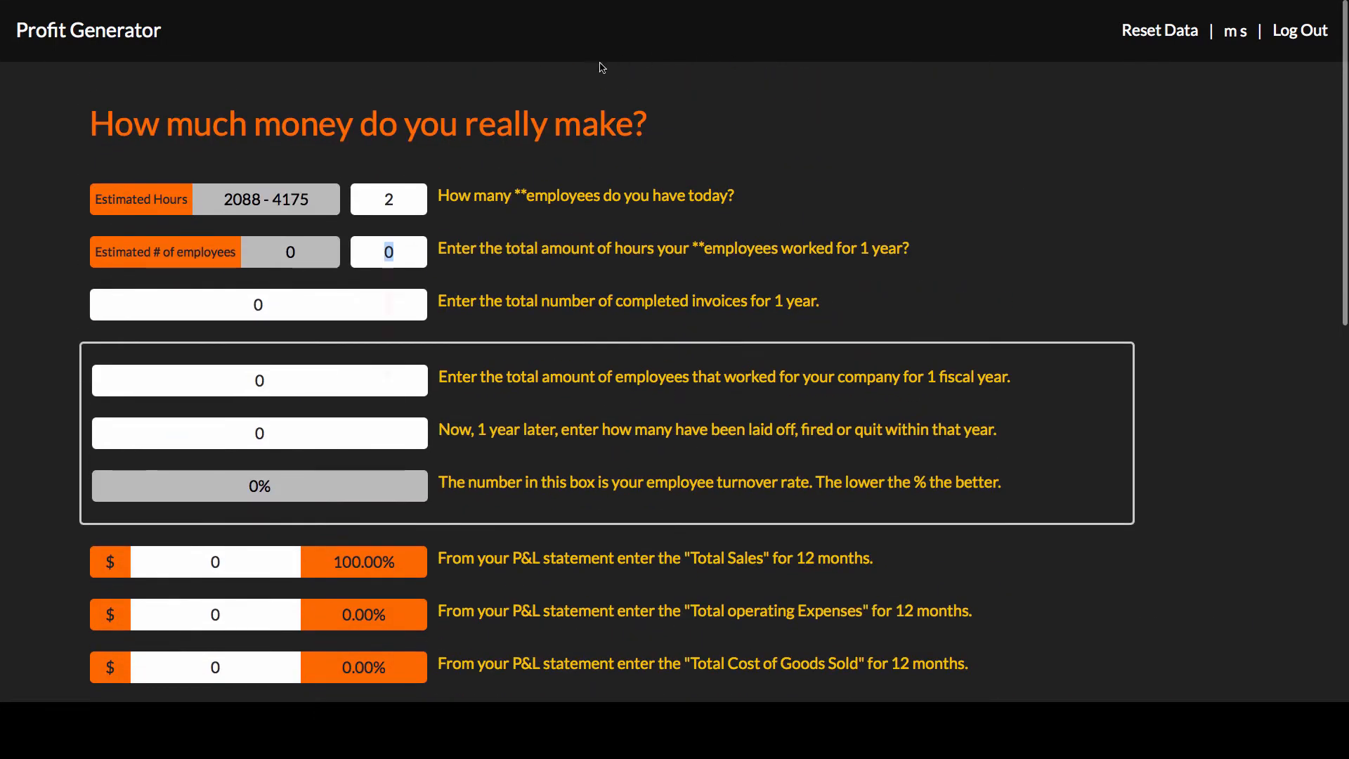
pyautogui.click(398, 252)
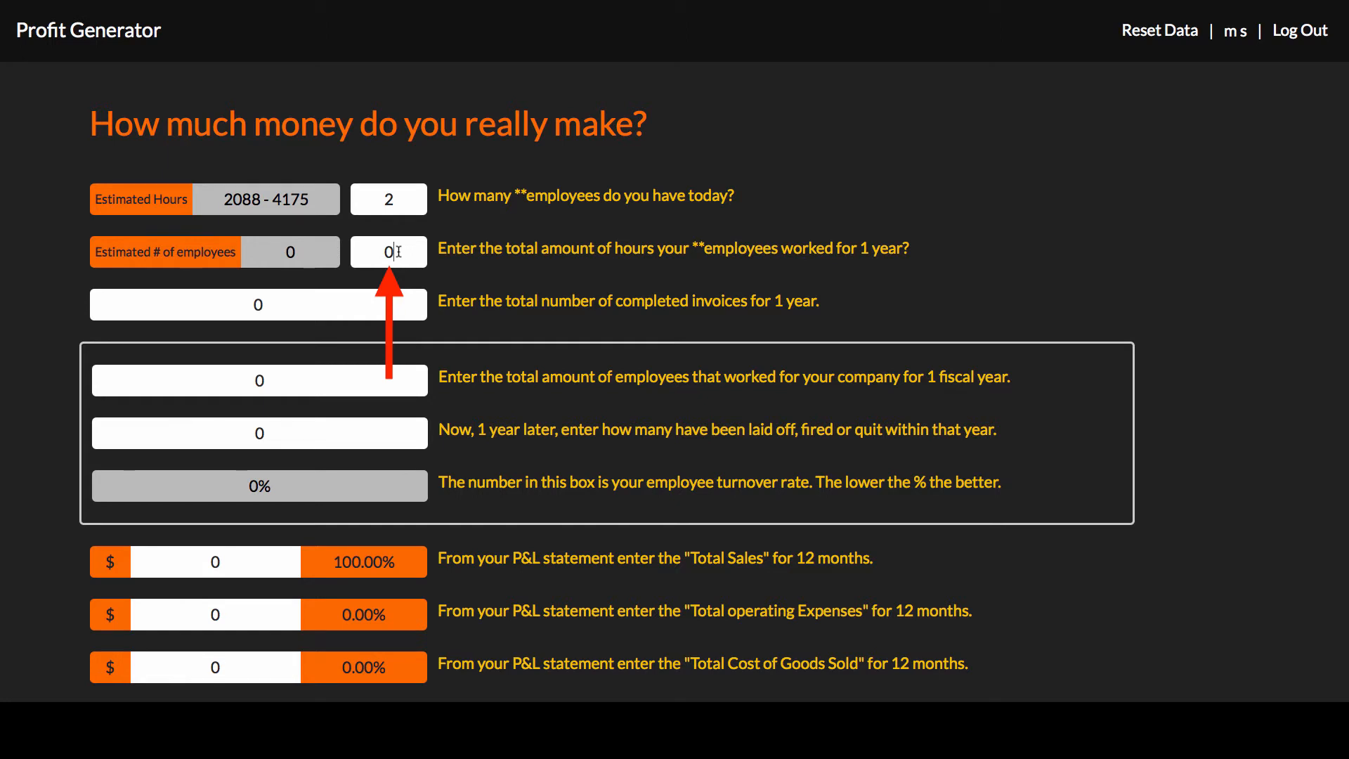
pyautogui.press('BackSpace')
pyautogui.write('3839')
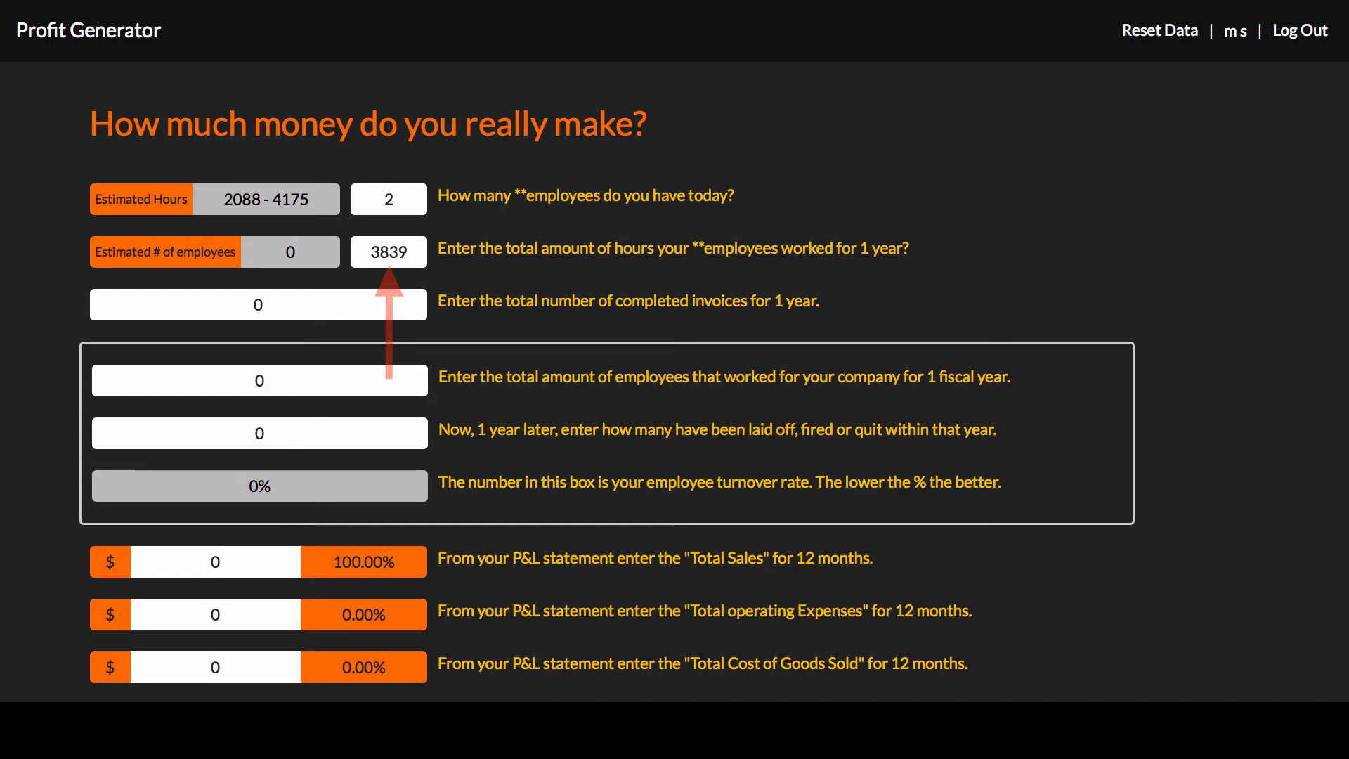
pyautogui.press('Tab')
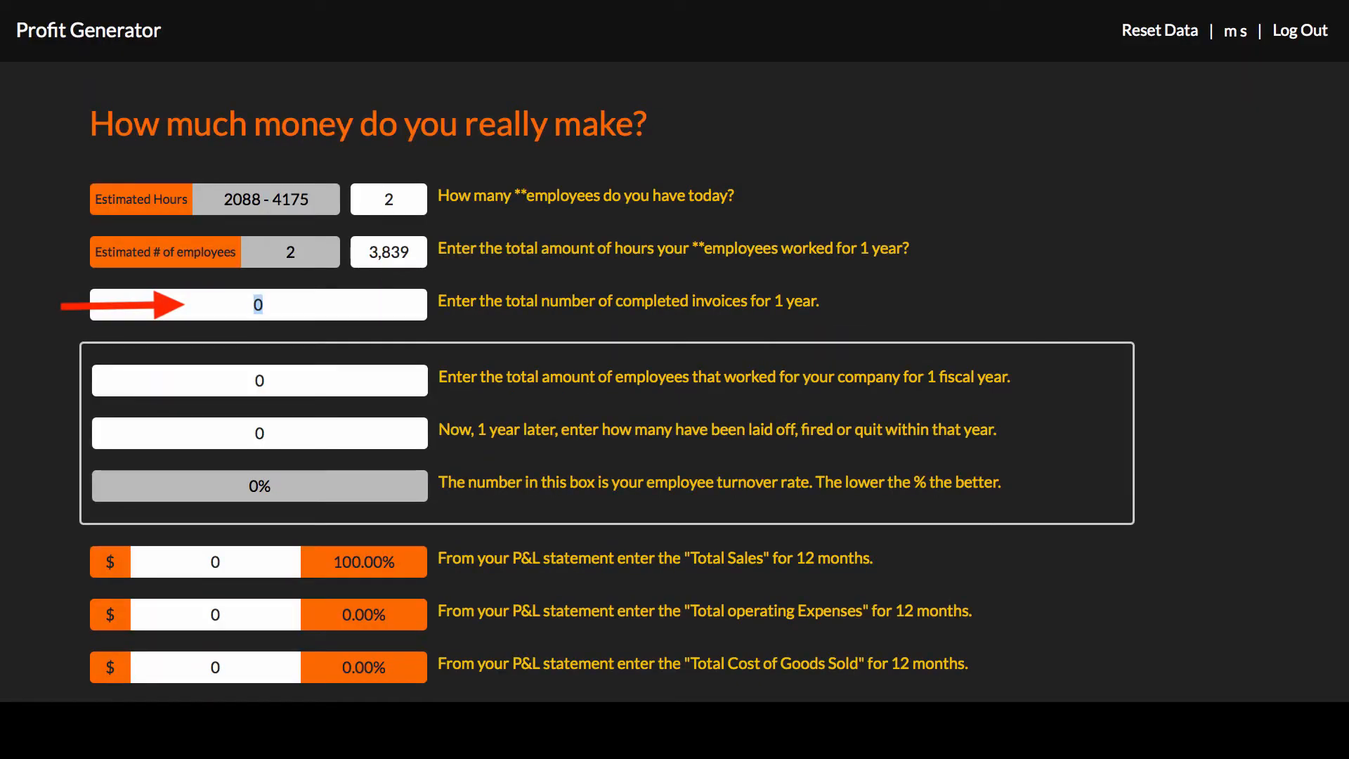
# Enter 1,920 as the total number of completed invoices for 1 year.
pyautogui.press('BackSpace')
pyautogui.write('1,92')
pyautogui.write('0')
pyautogui.press('Tab')
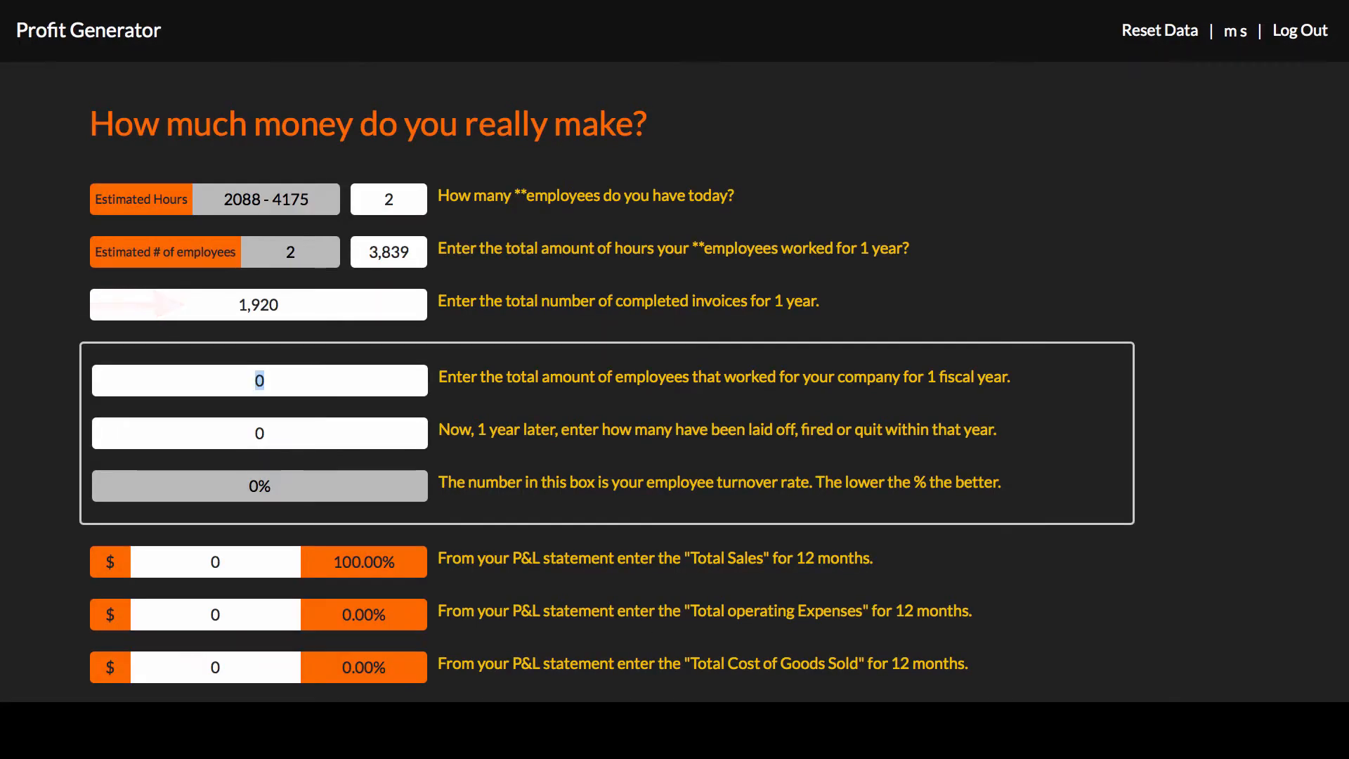
# Fill in the employee turnover figures with 5 employees for the fiscal year and 2 laid off, fired or quit.
pyautogui.scroll(-3, 674, 380)
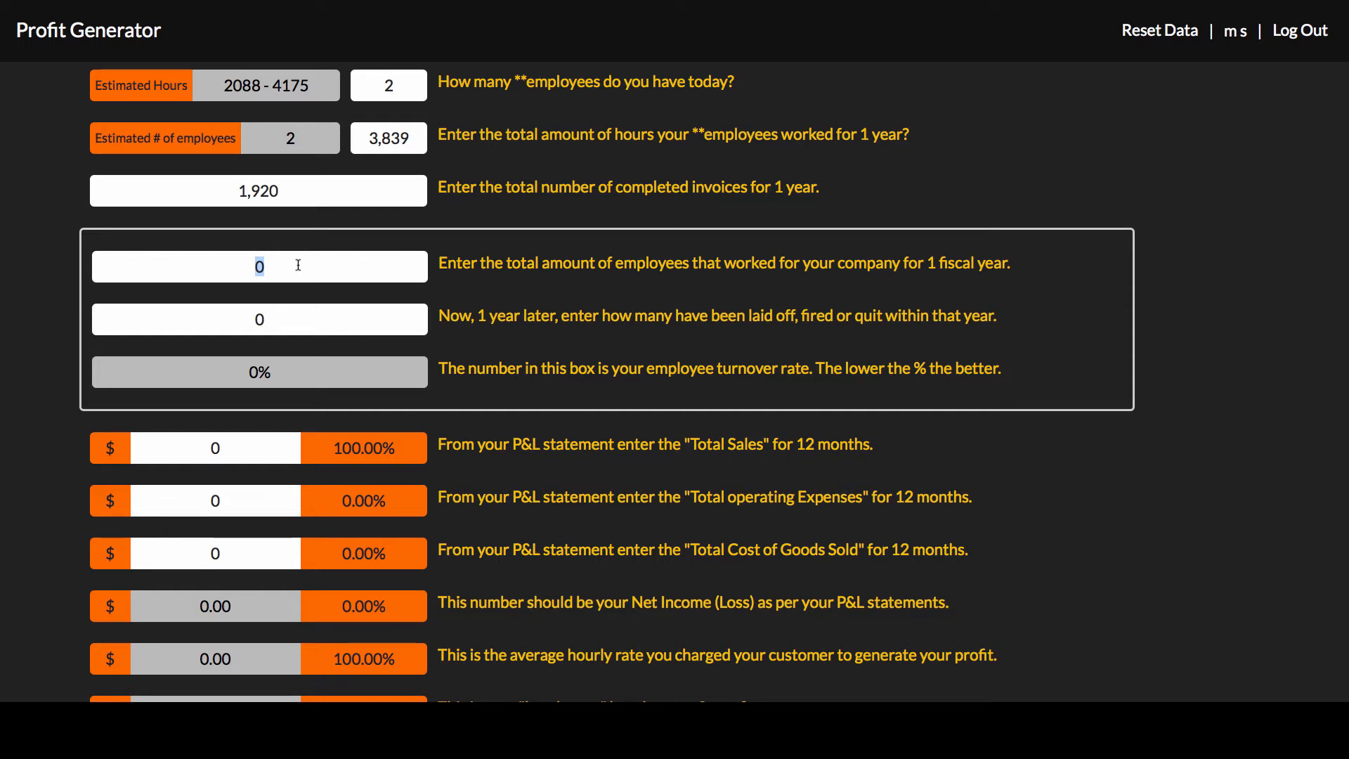
pyautogui.press('BackSpace')
pyautogui.write('5')
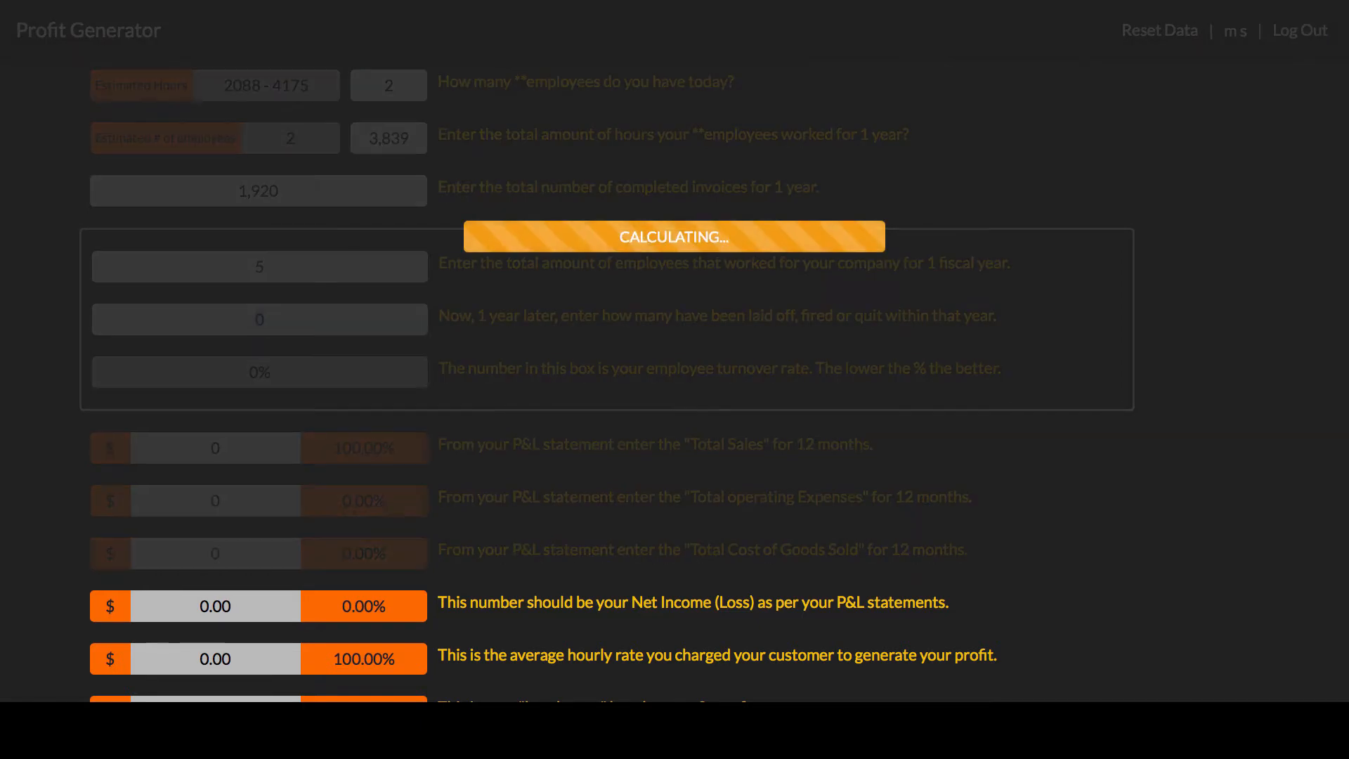
pyautogui.write('2')
pyautogui.press('Tab')
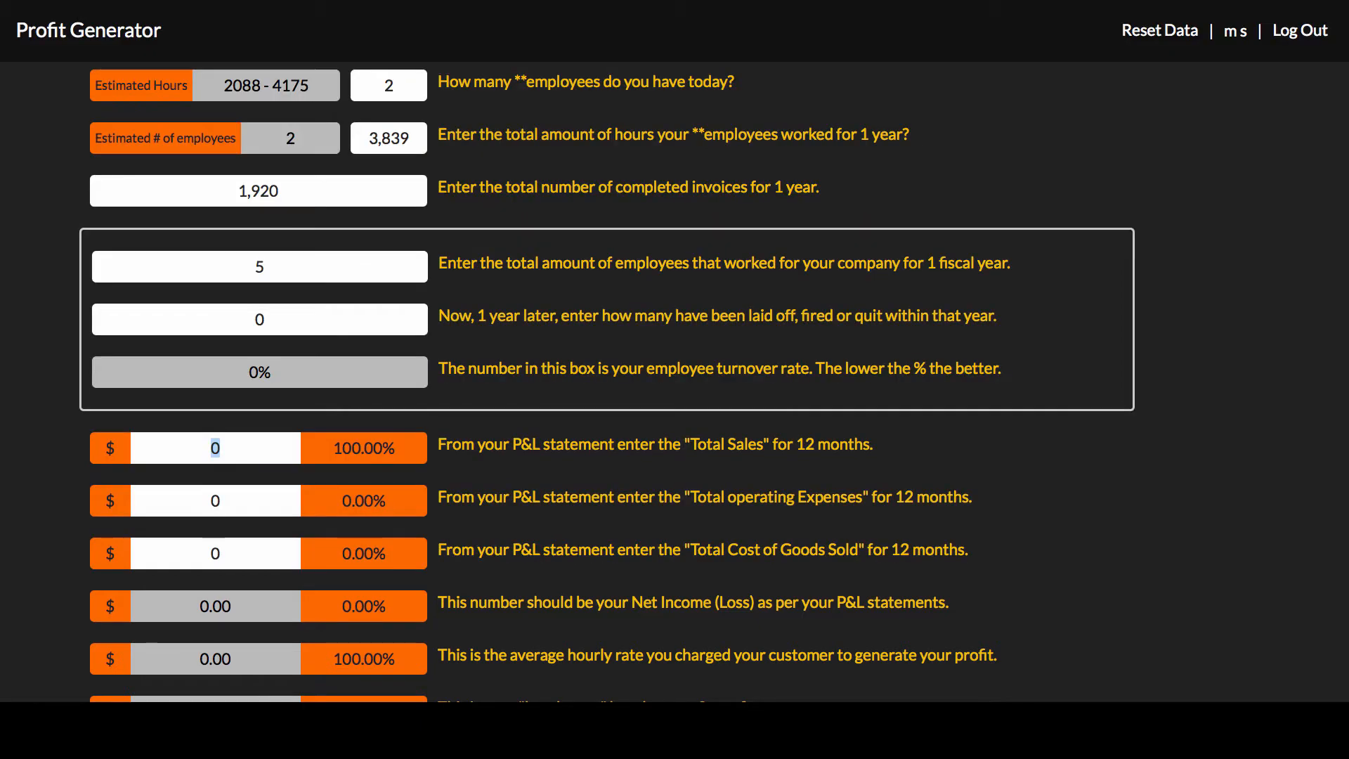
pyautogui.click(279, 324)
pyautogui.press('BackSpace')
pyautogui.write('2')
pyautogui.press('Tab')
# Enter the 12-month Total Sales from the P&L statement as 415,614.52.
pyautogui.scroll(-2, 539, 333)
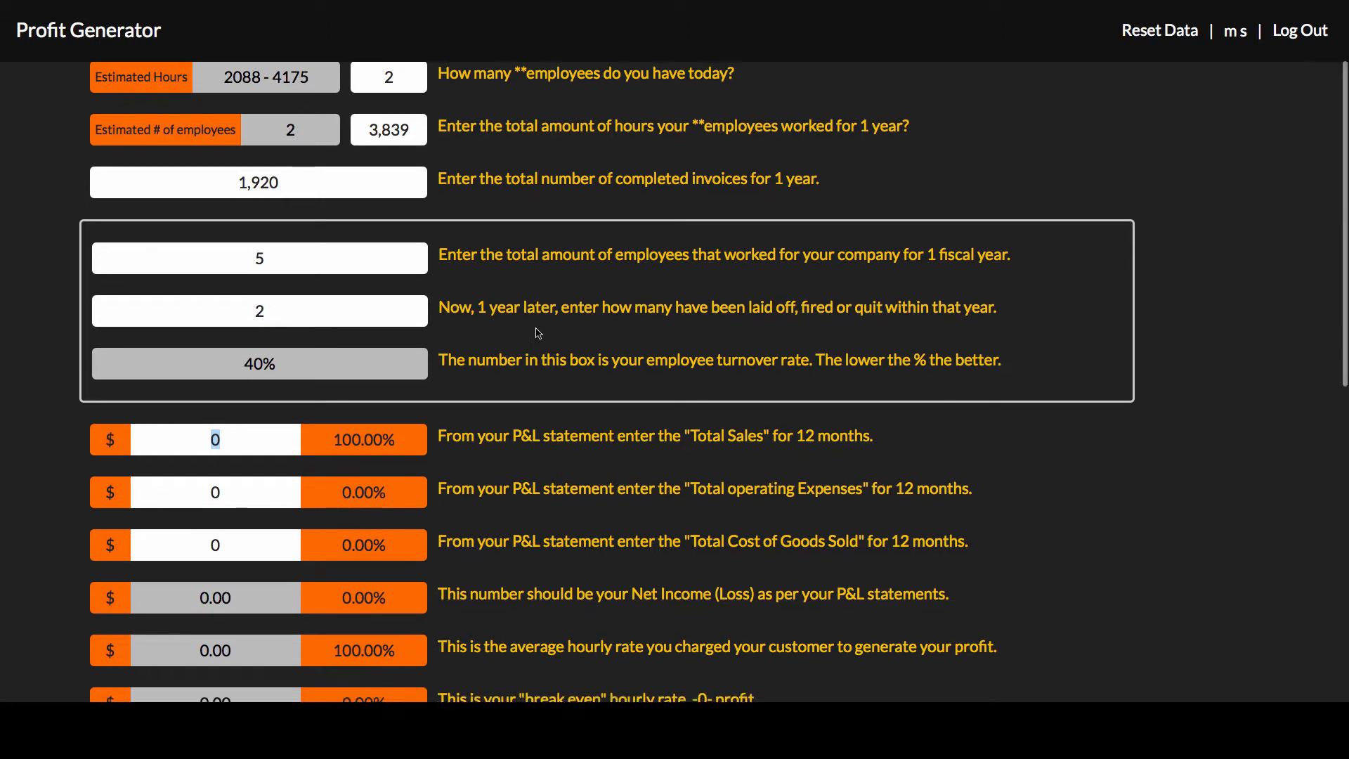
pyautogui.scroll(-3, 539, 333)
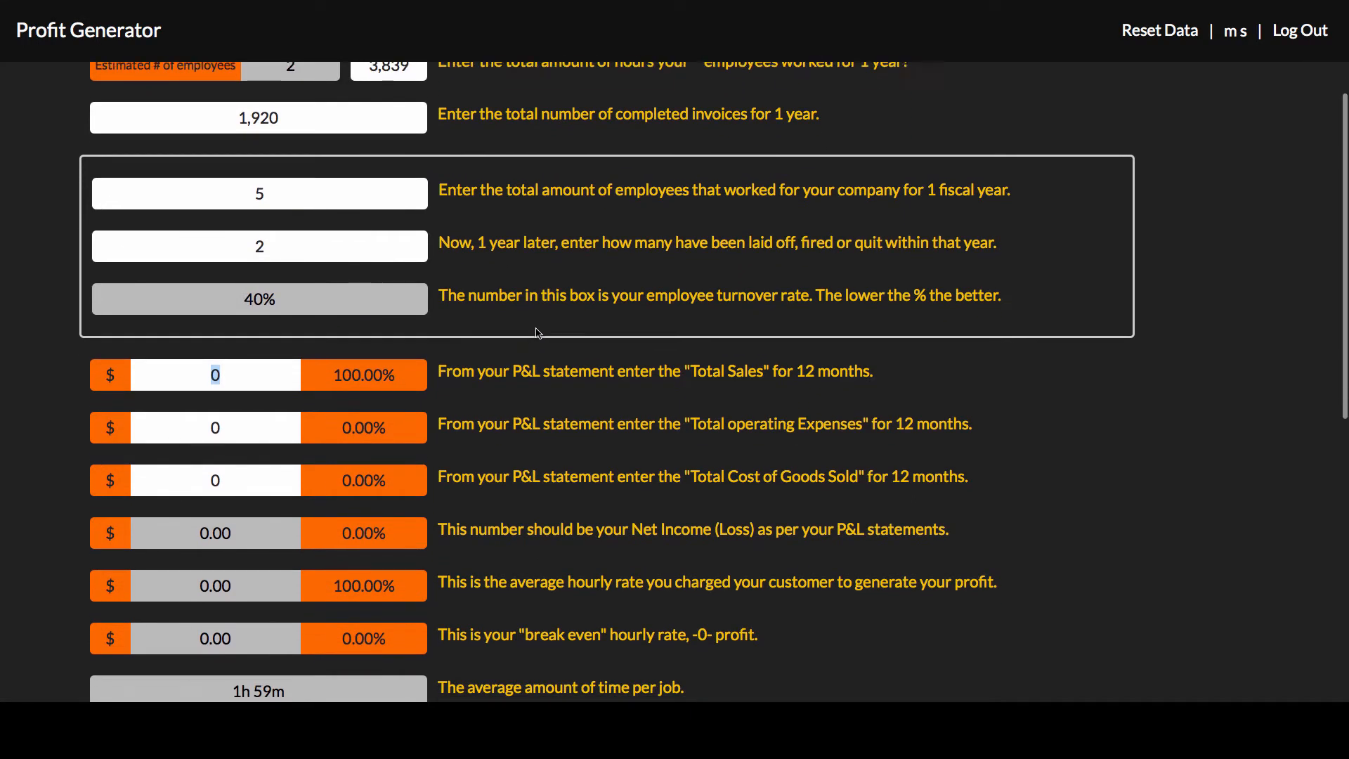
pyautogui.scroll(-3, 538, 333)
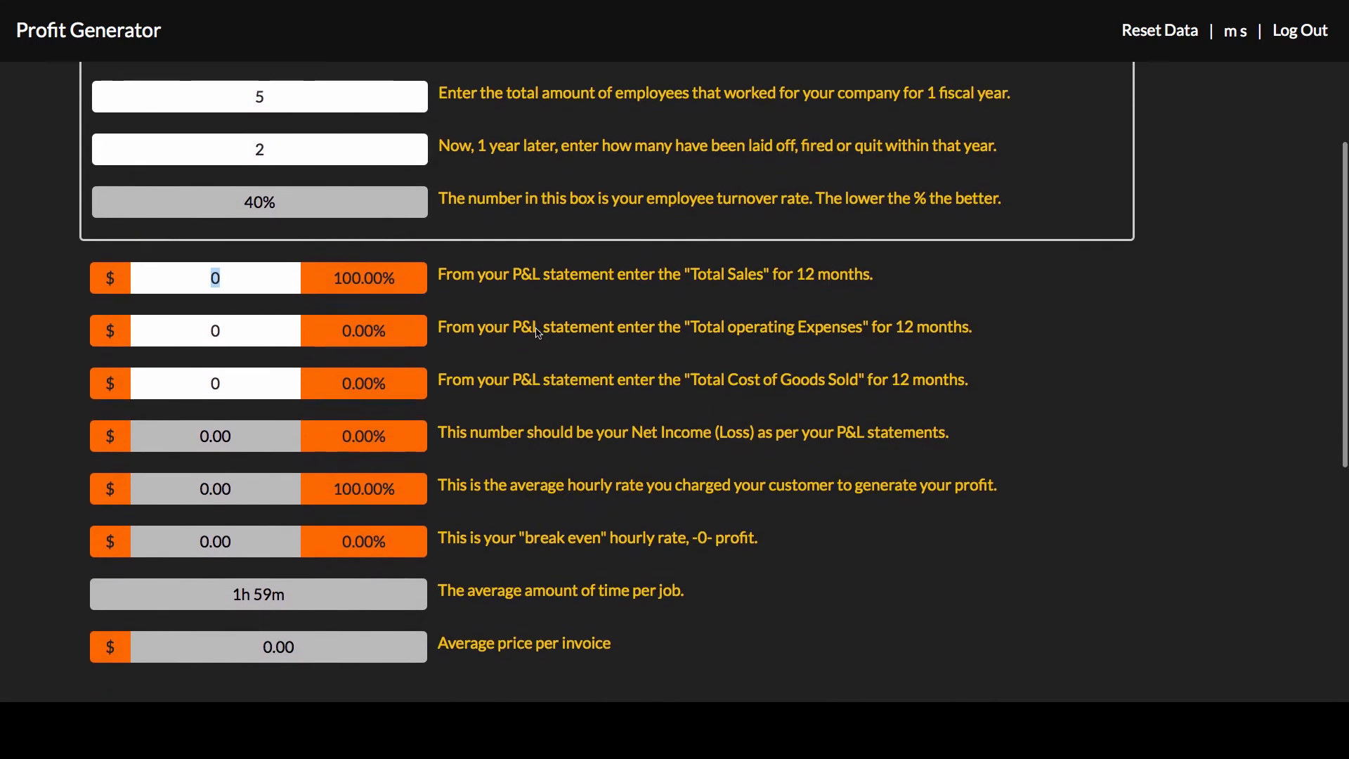
pyautogui.scroll(-1, 539, 333)
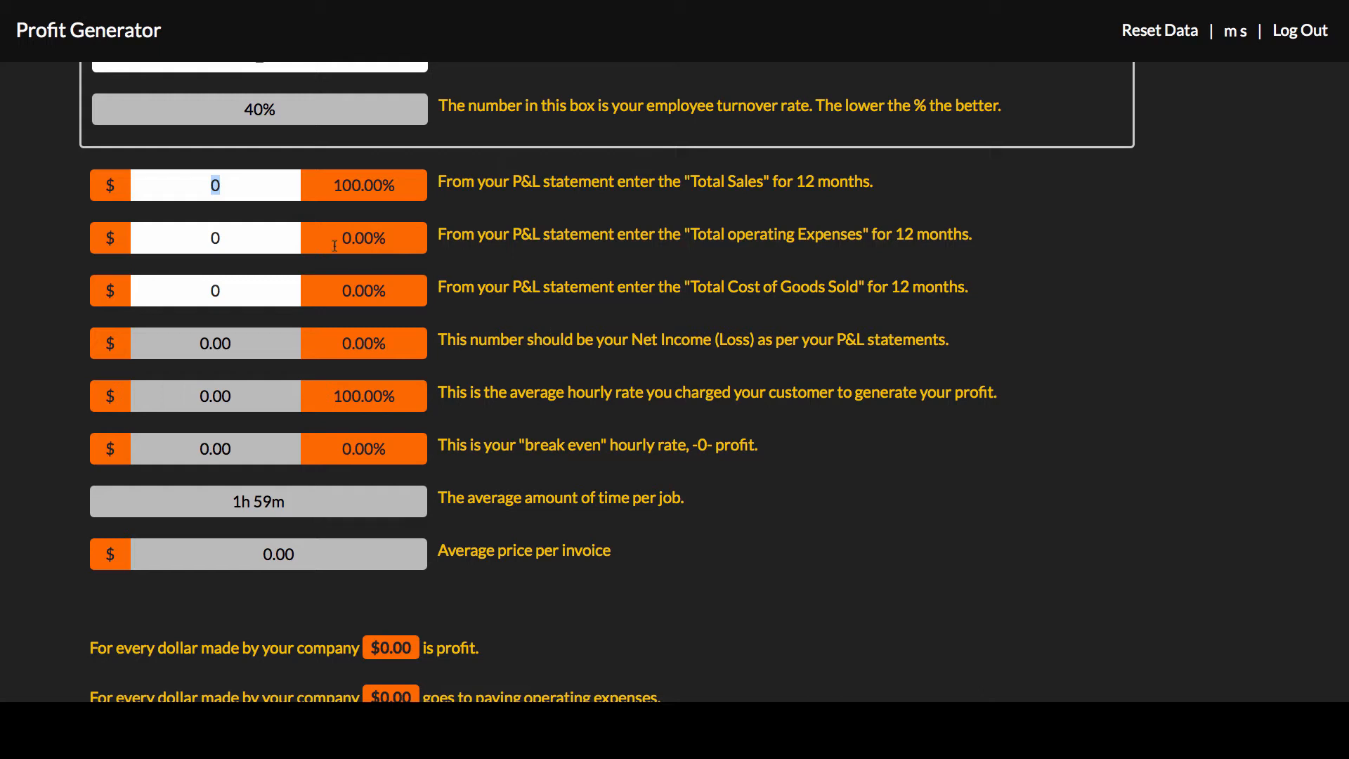
pyautogui.click(223, 185)
pyautogui.press('BackSpace')
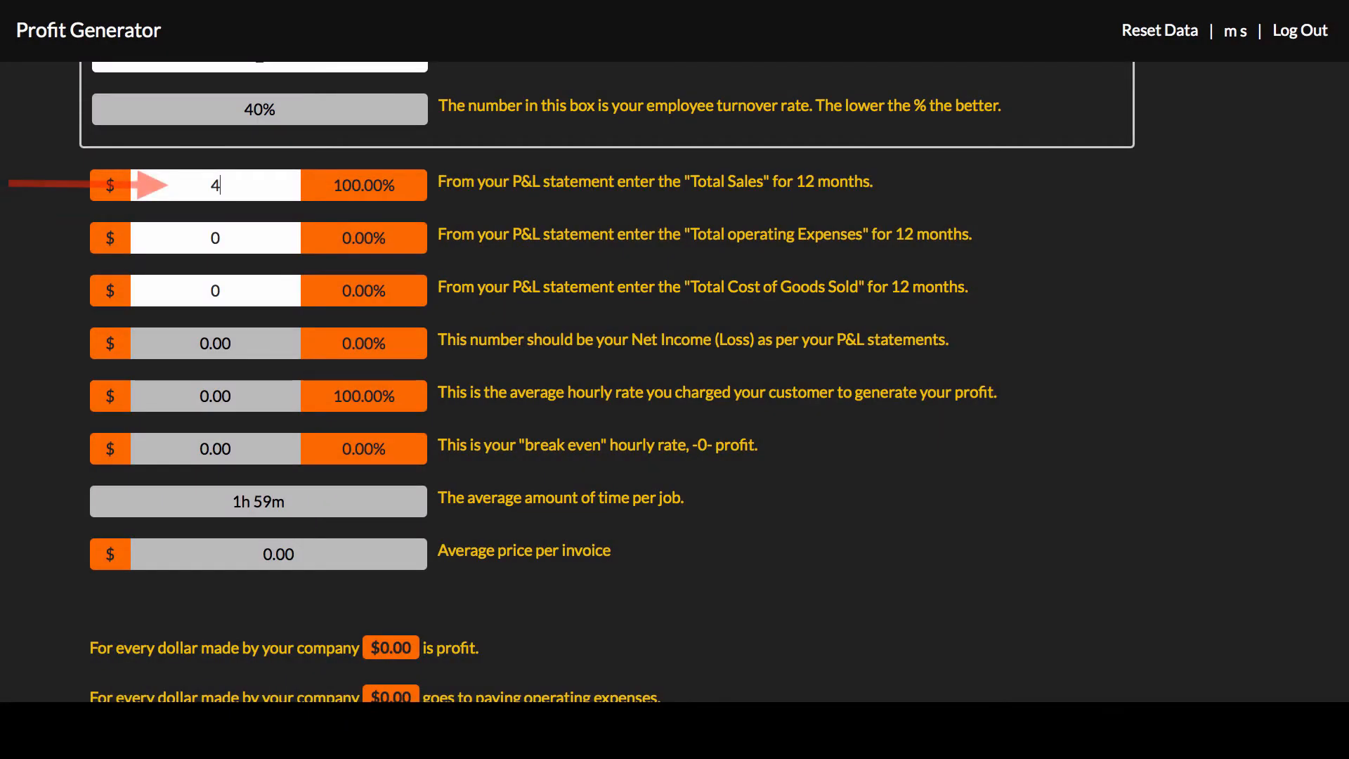
pyautogui.write('15')
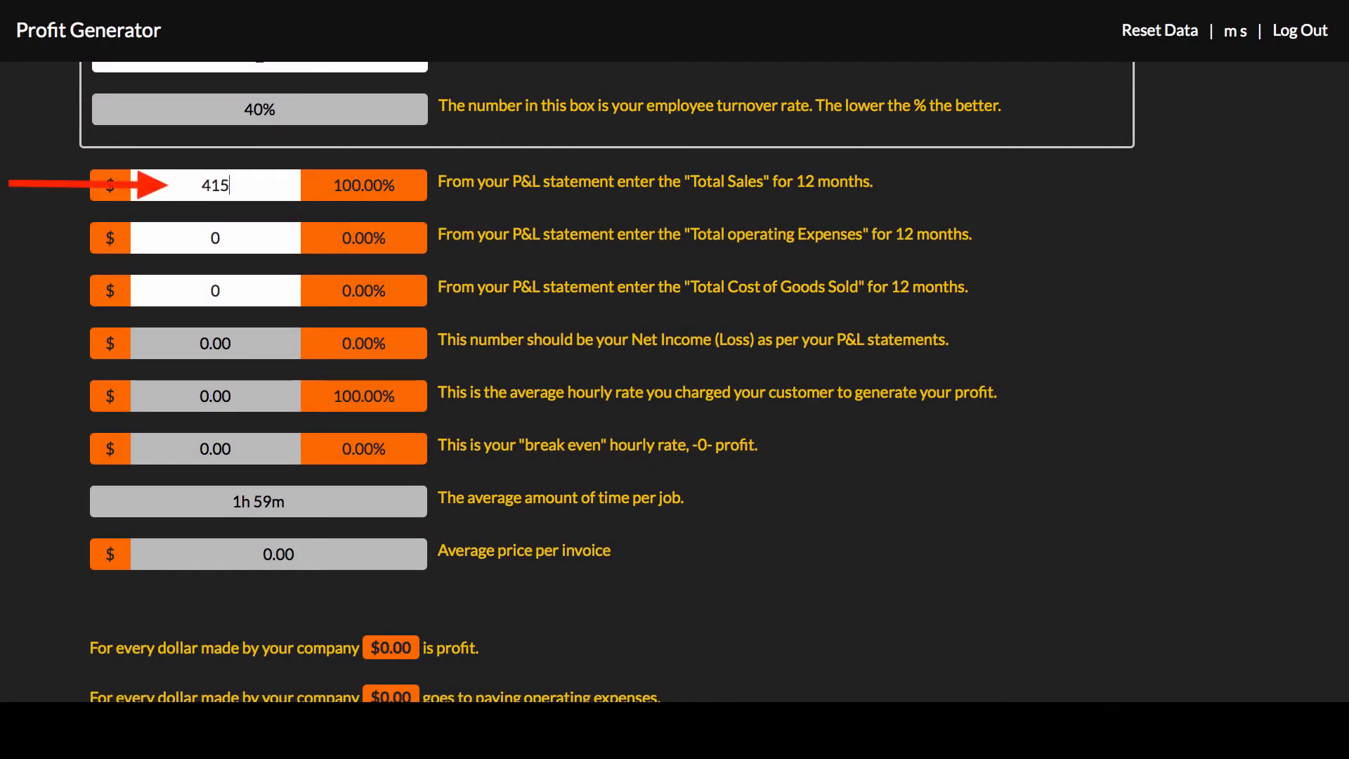
pyautogui.write(',614')
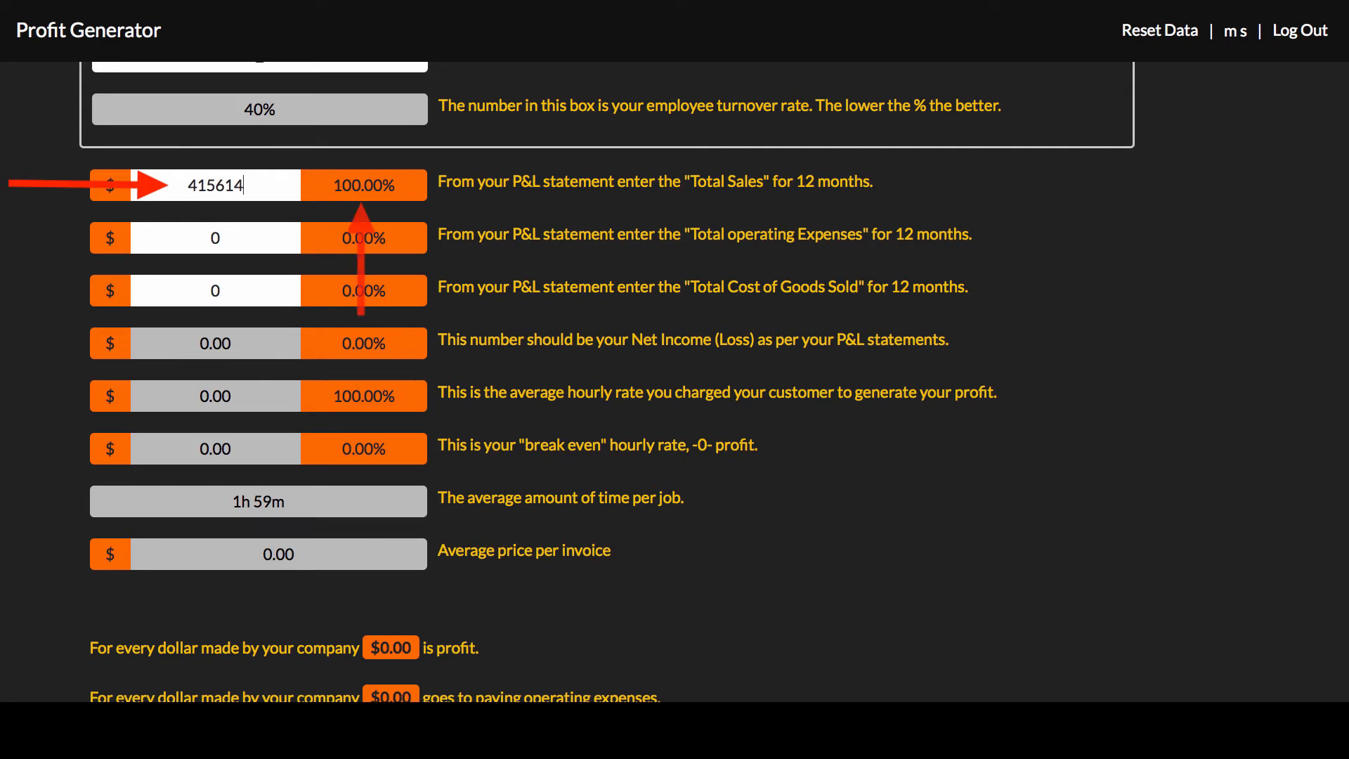
pyautogui.write('.52')
pyautogui.press('Tab')
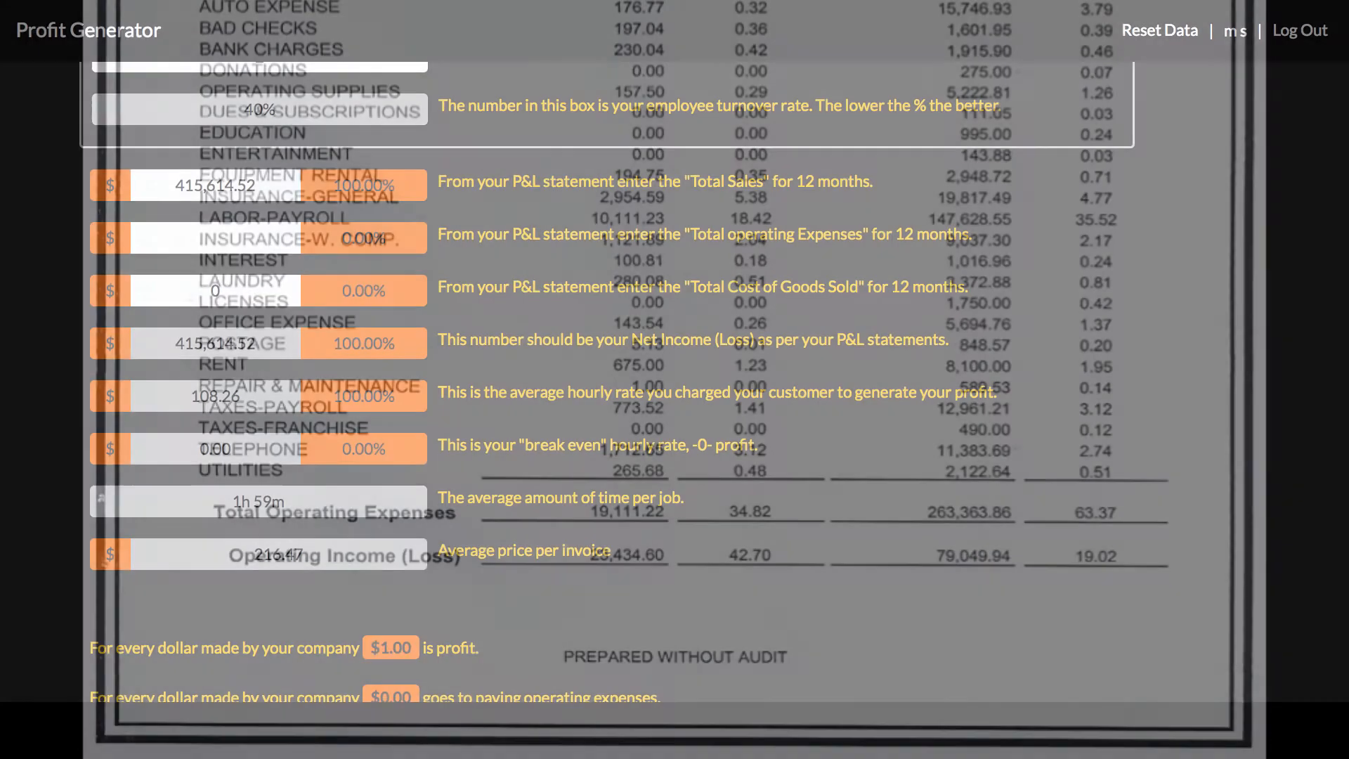
# Enter the 12-month Total Operating Expenses from the P&L statement as 263,363.86.
pyautogui.write('263,363')
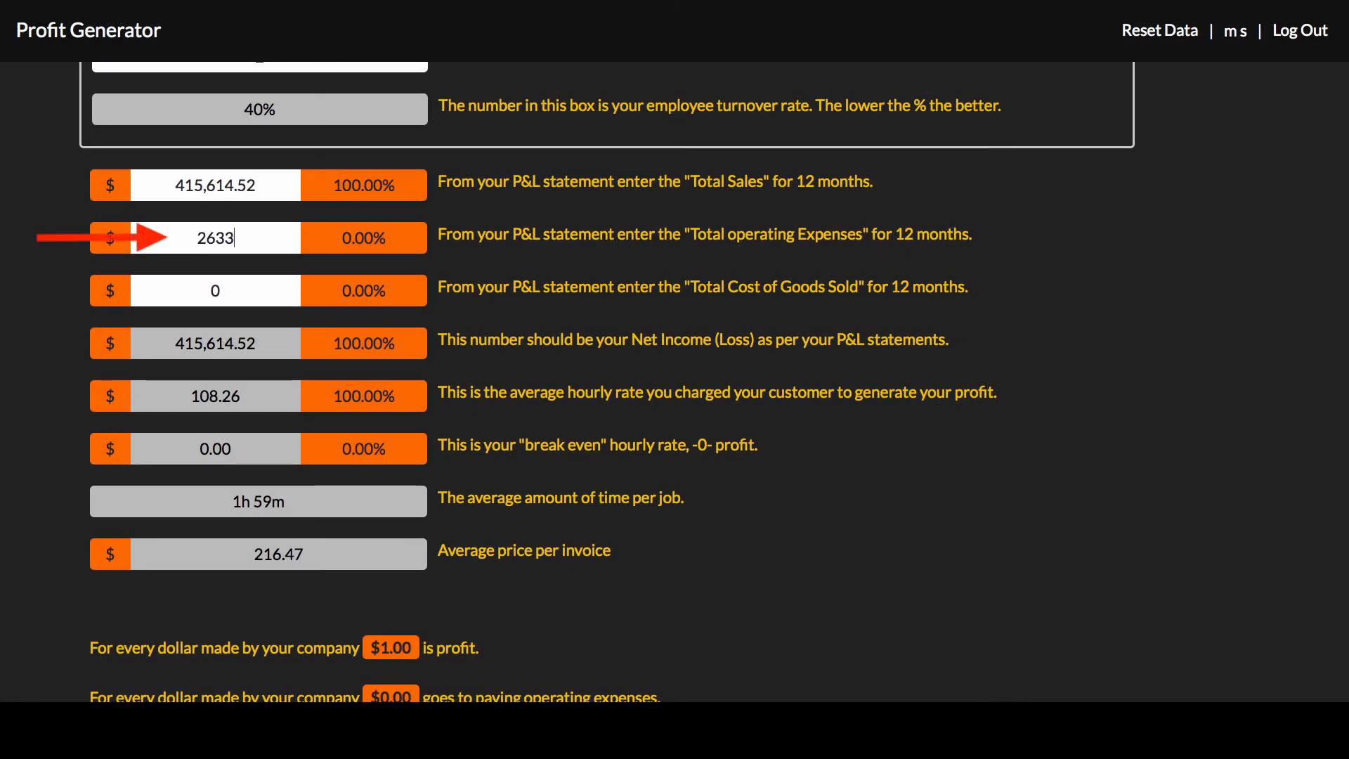
pyautogui.write('.86')
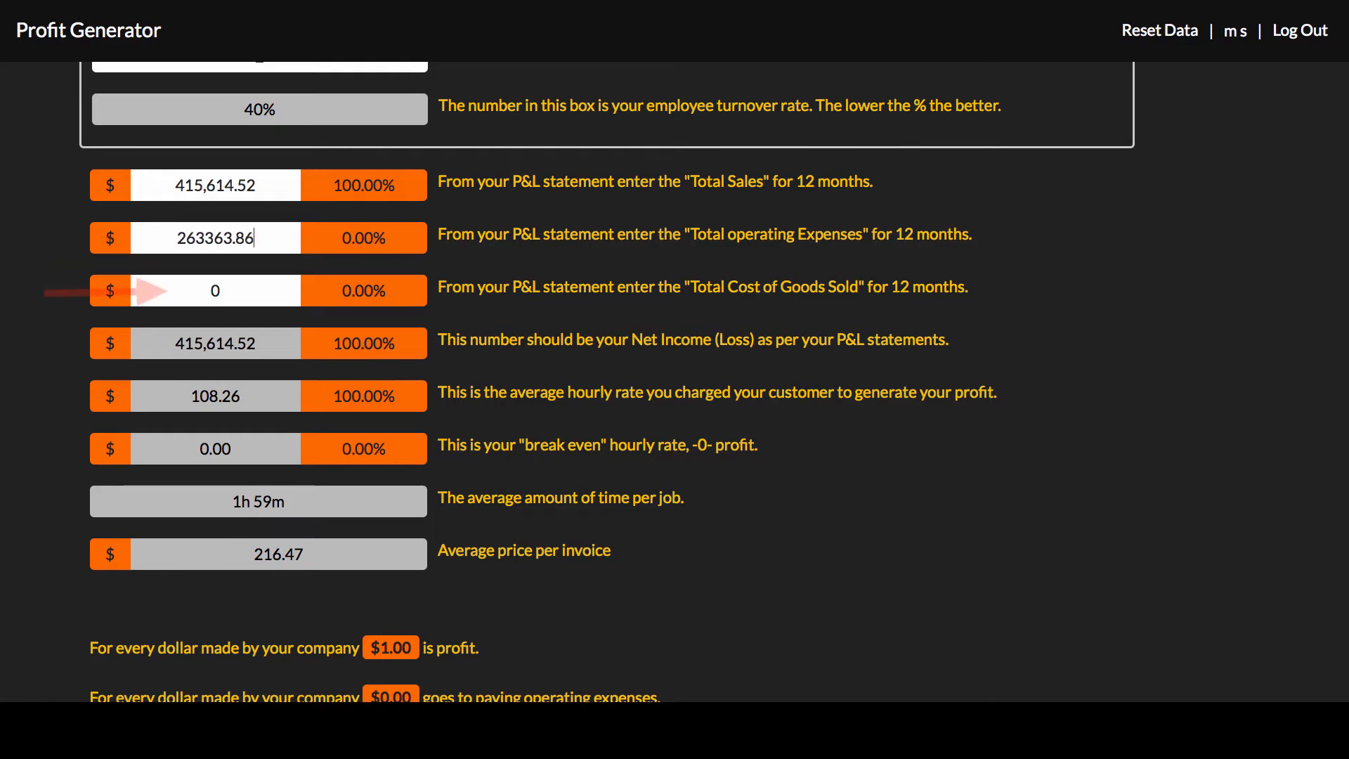
pyautogui.press('Tab')
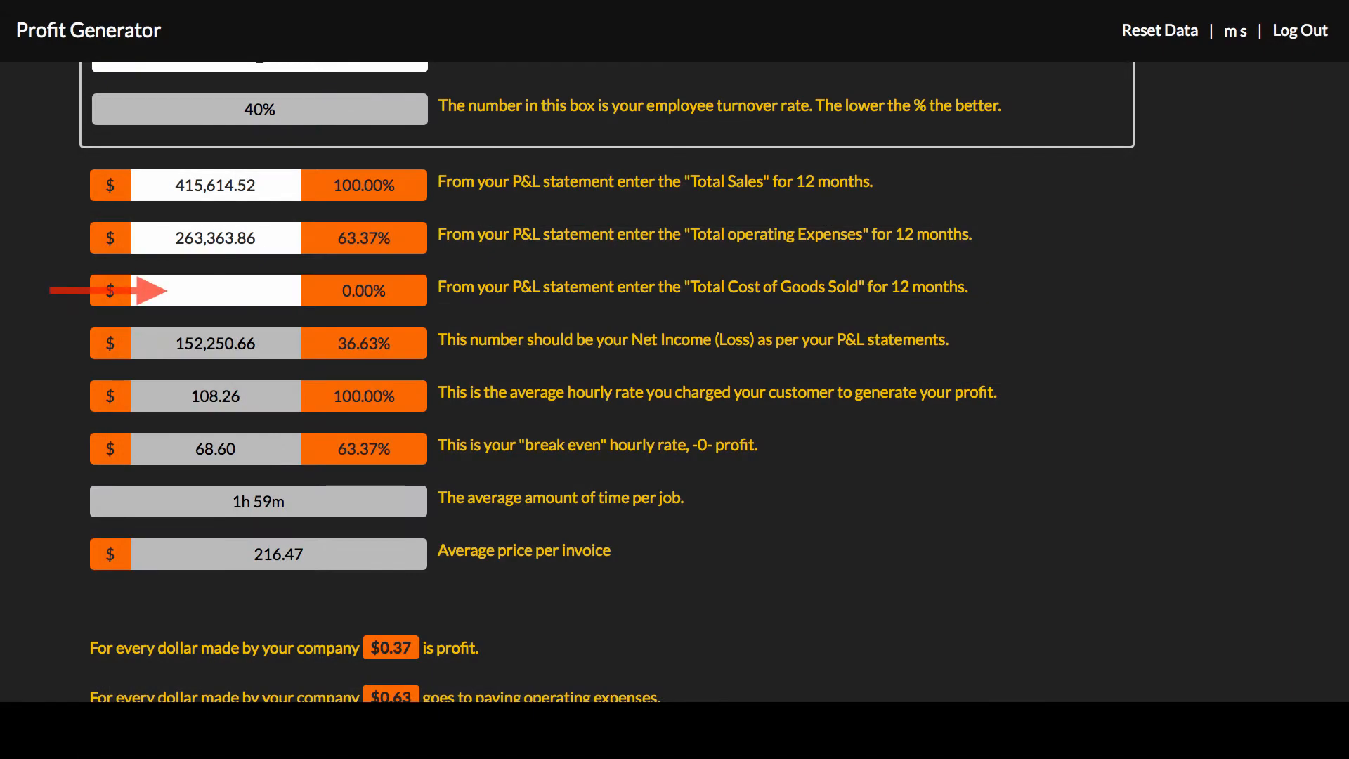
# Enter the 12-month Total Cost of Goods Sold from the P&L statement as 73,200.72.
pyautogui.write('73,200.')
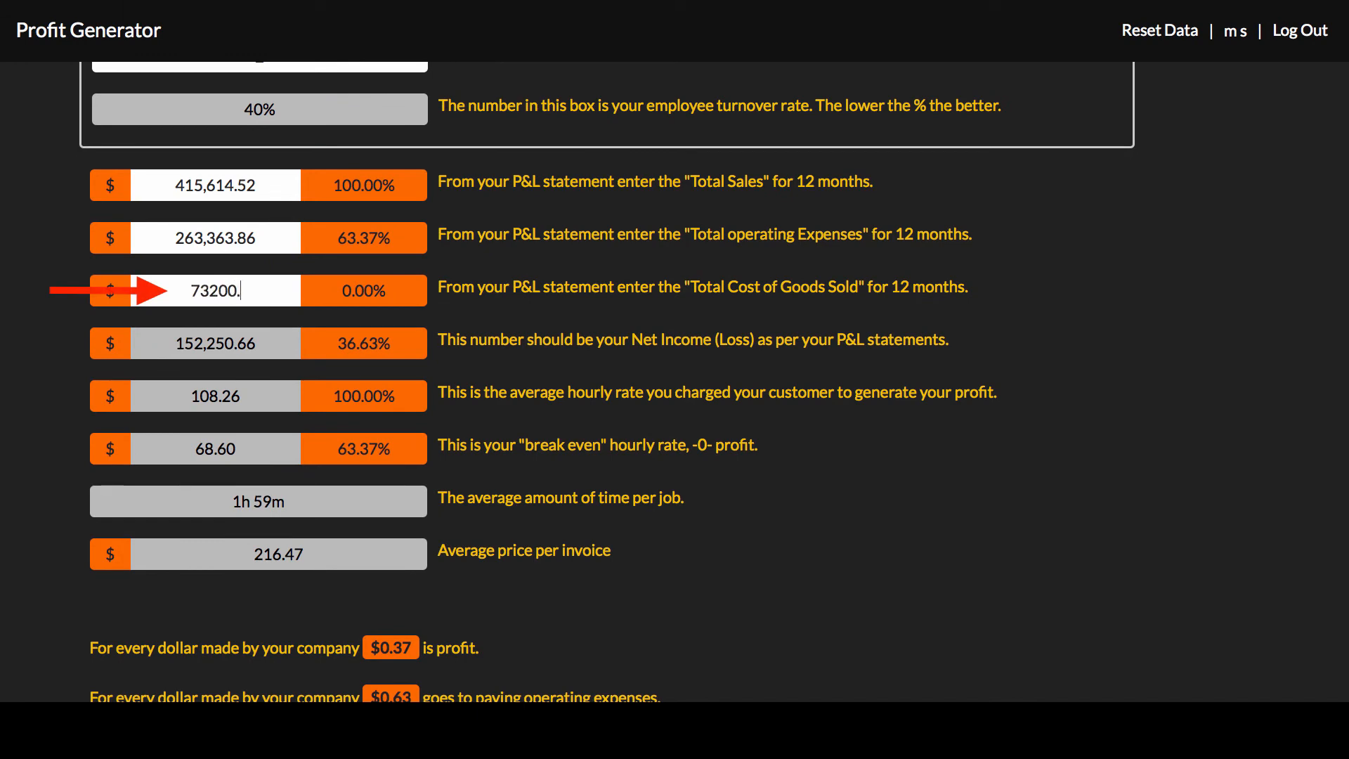
pyautogui.write('72')
pyautogui.press('Return')
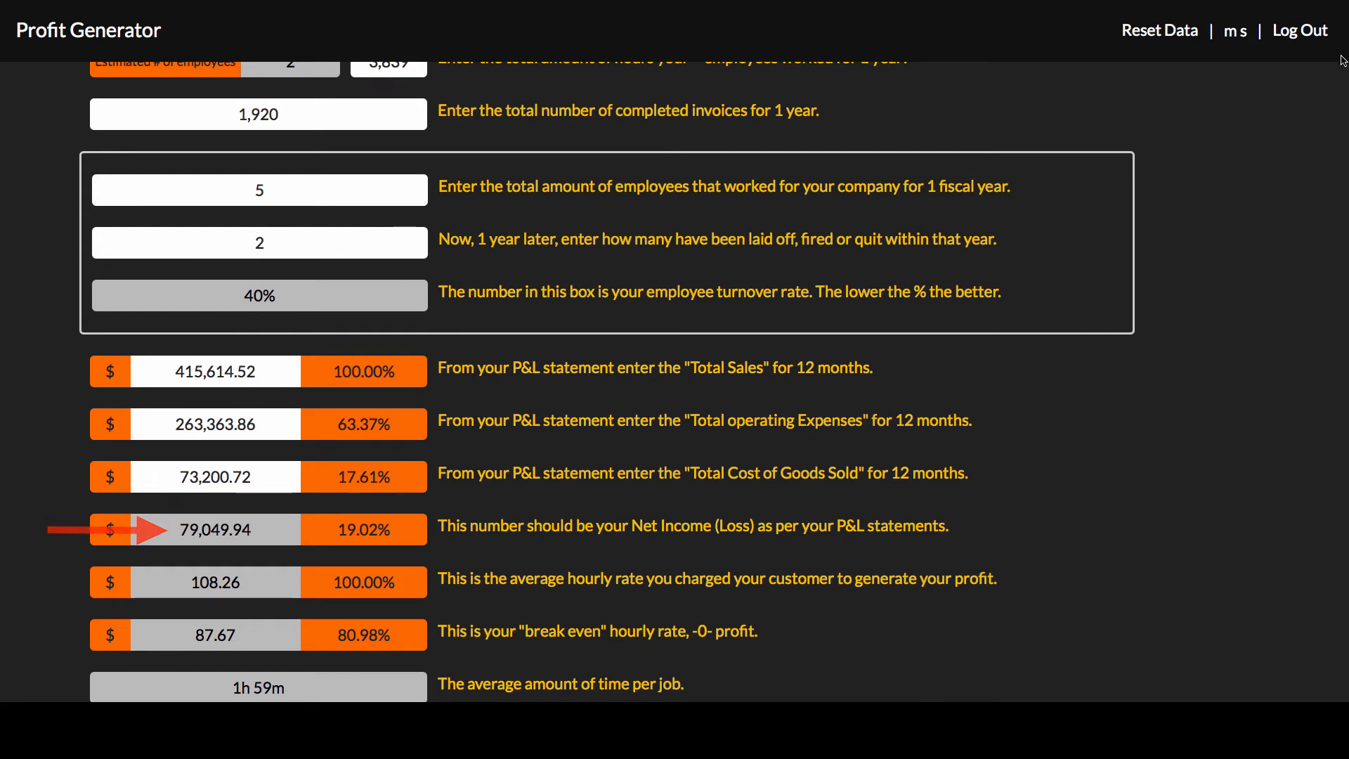
# Review the calculated net income, hourly rates, average job time, average invoice price and the per-dollar profit and expense figures.
pyautogui.scroll(-1, 1344, 79)
pyautogui.scroll(-1, 1344, 78)
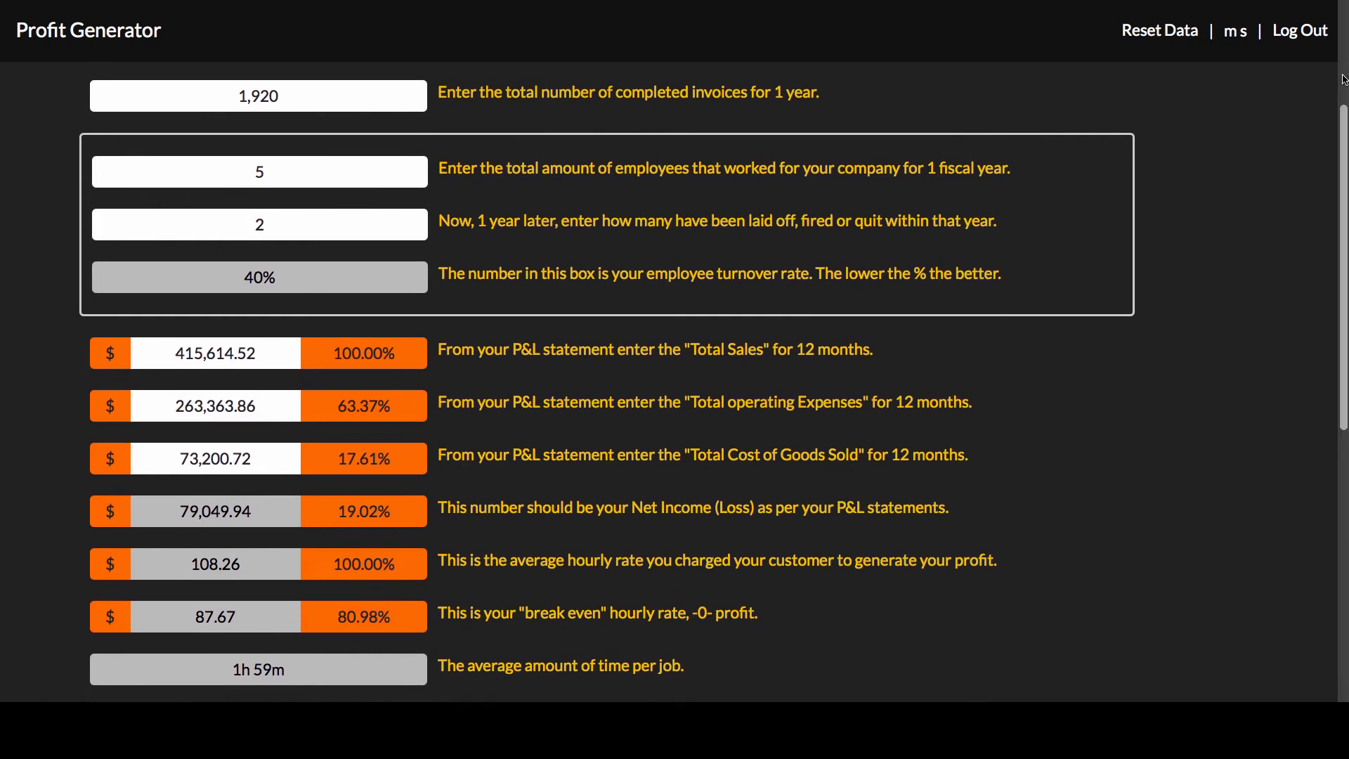
pyautogui.scroll(-5, 1343, 78)
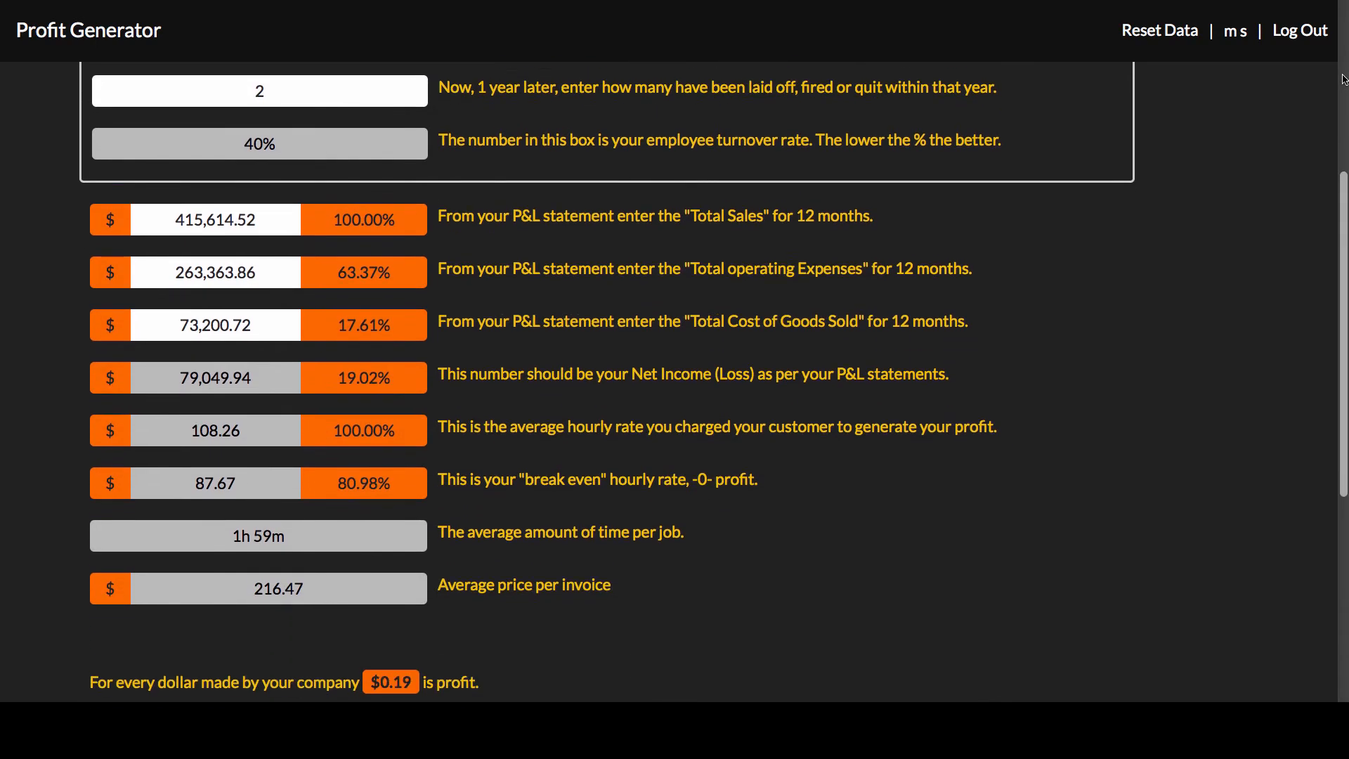
pyautogui.scroll(-3, 1343, 79)
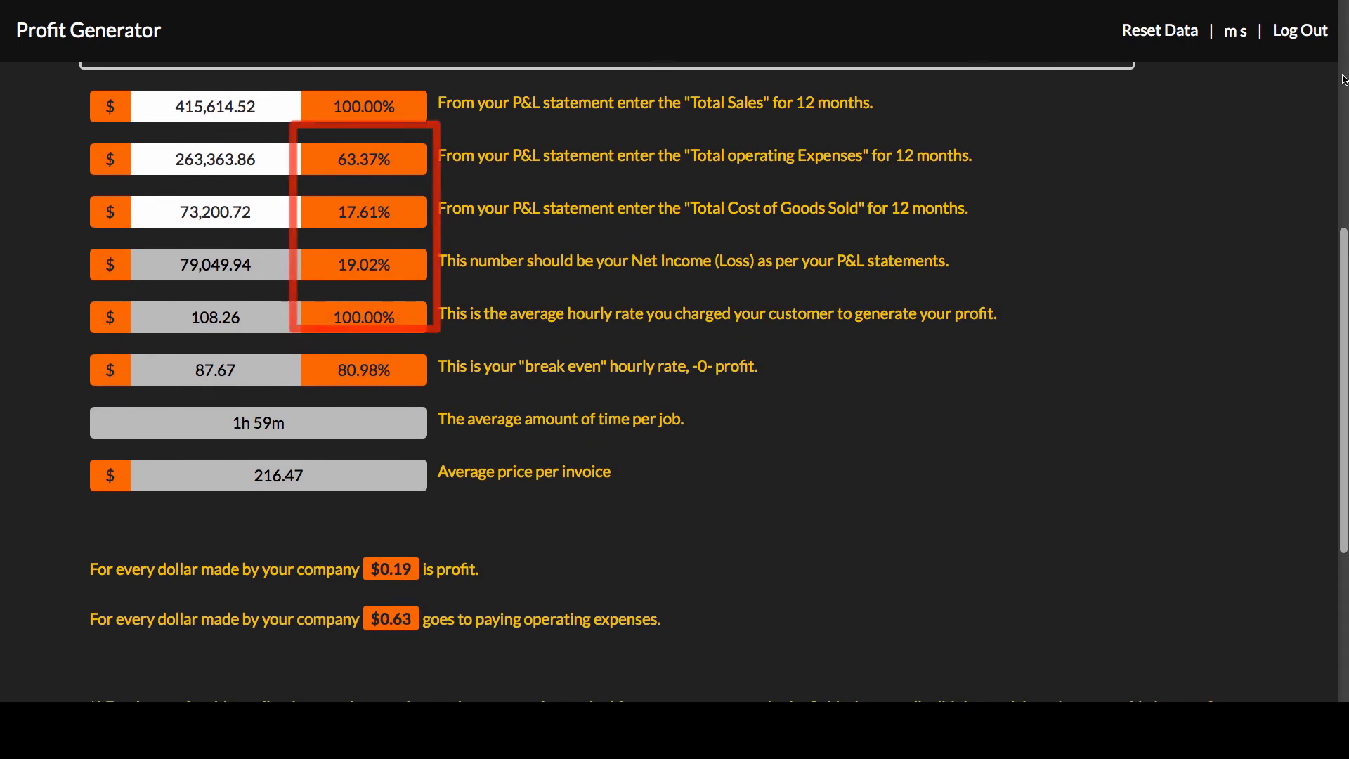
pyautogui.scroll(1, 1343, 79)
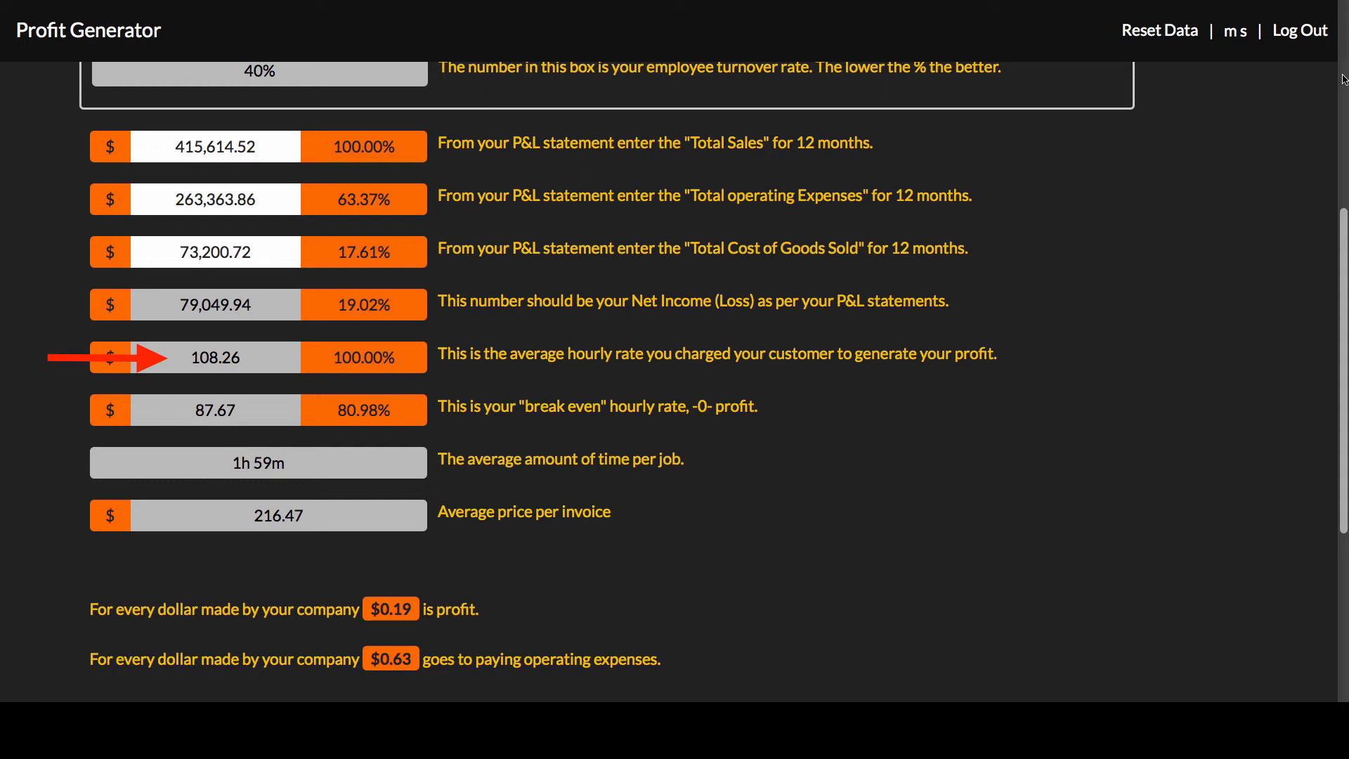
pyautogui.scroll(-1, 1343, 79)
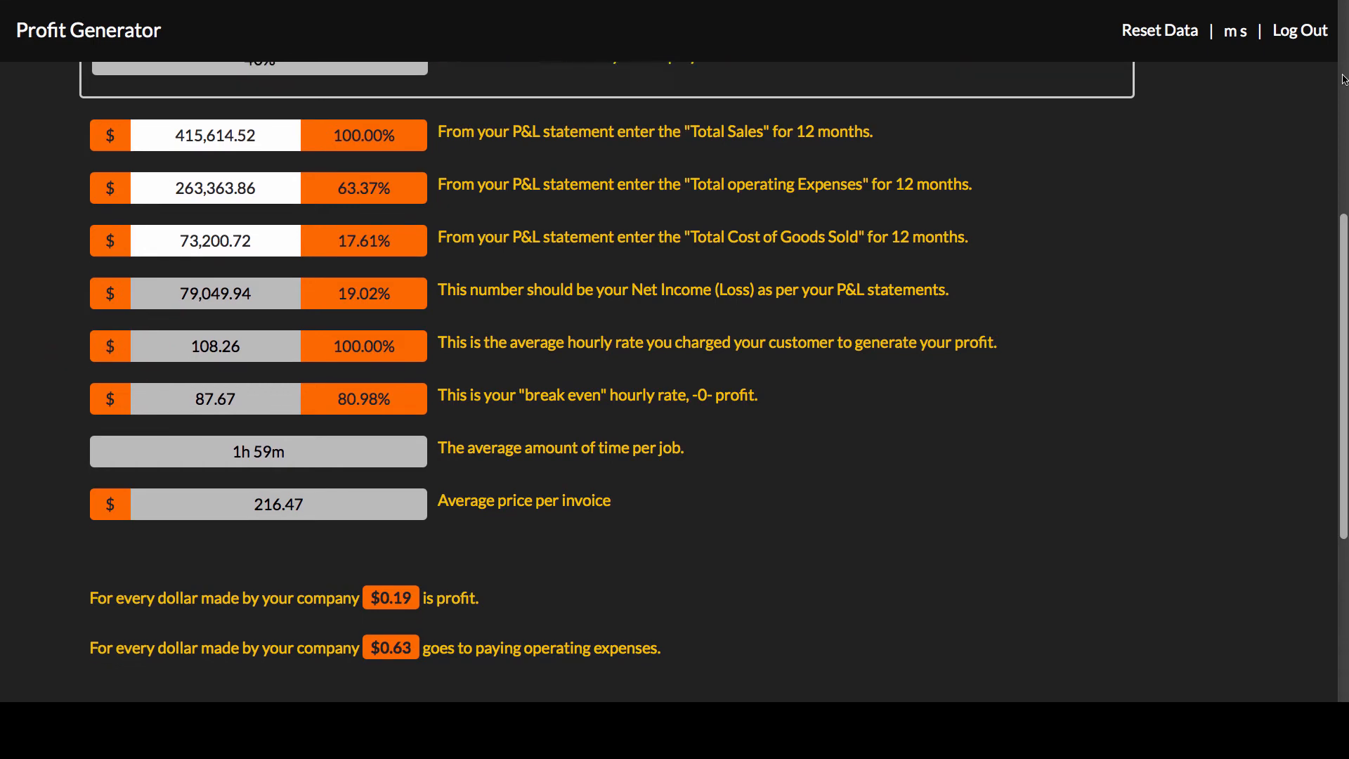
pyautogui.scroll(-1, 1343, 79)
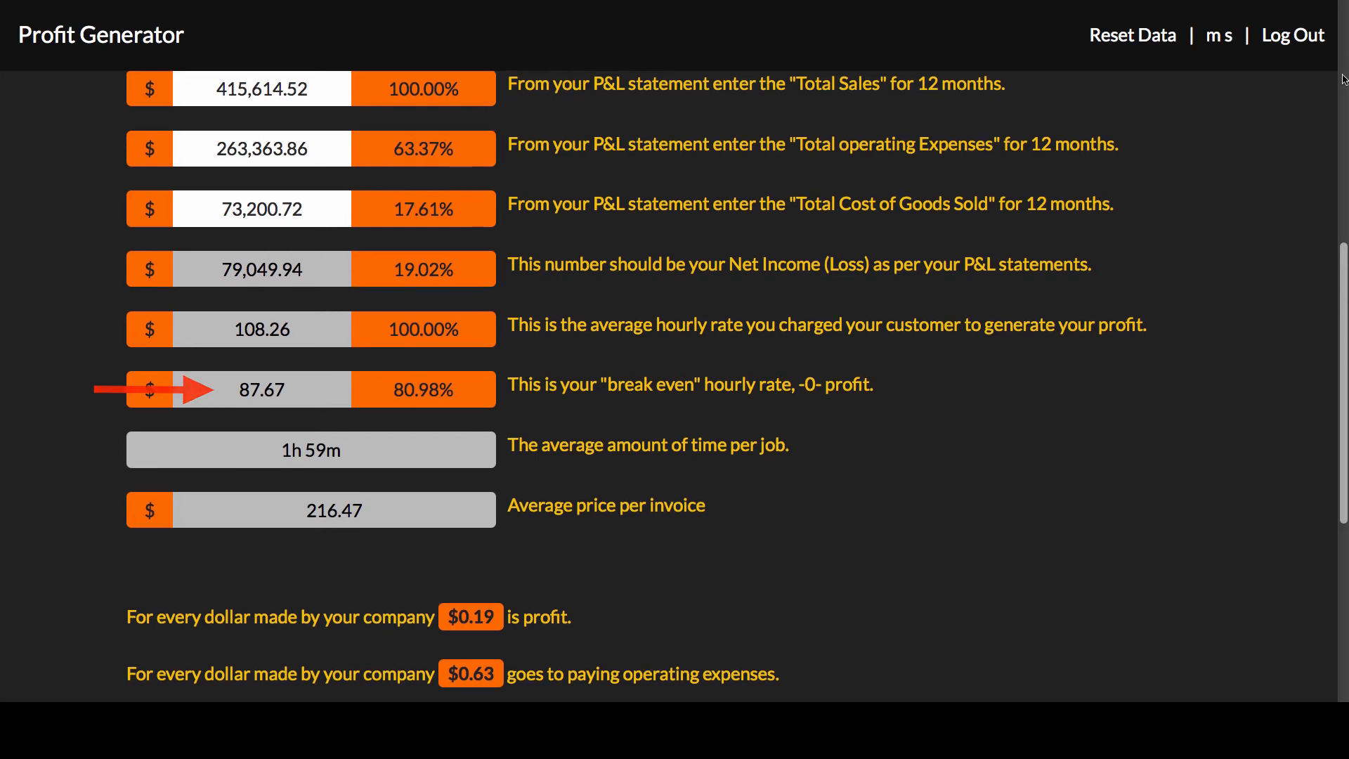
pyautogui.scroll(-1, 1344, 79)
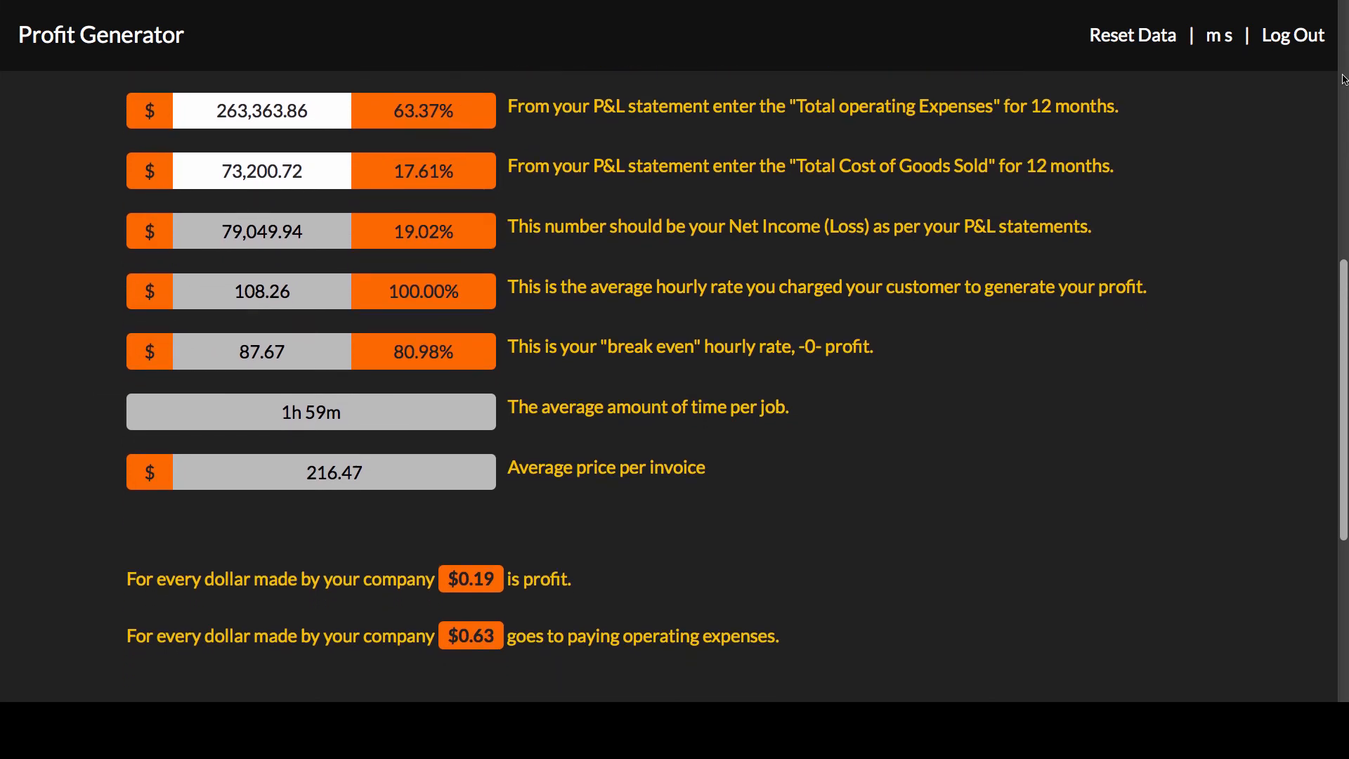
pyautogui.scroll(-3, 1344, 79)
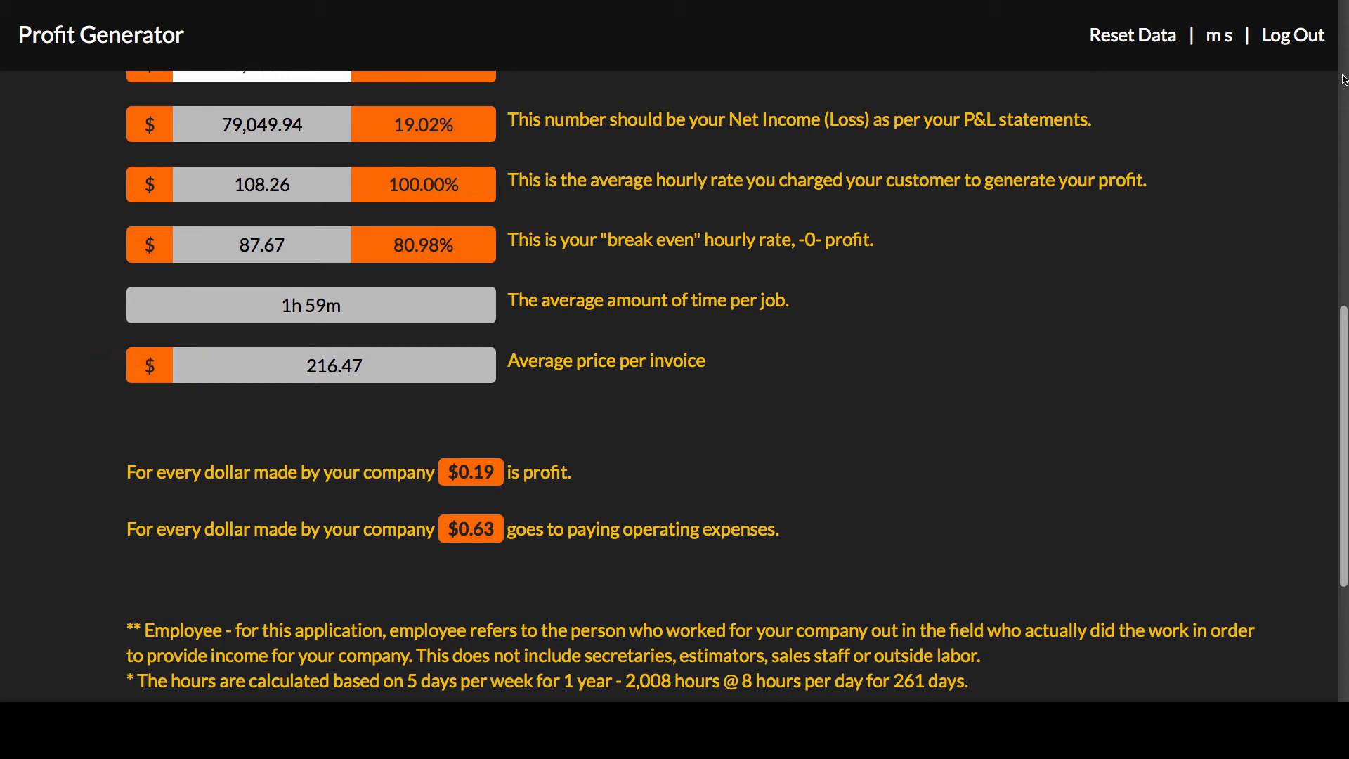
pyautogui.scroll(-4, 1344, 79)
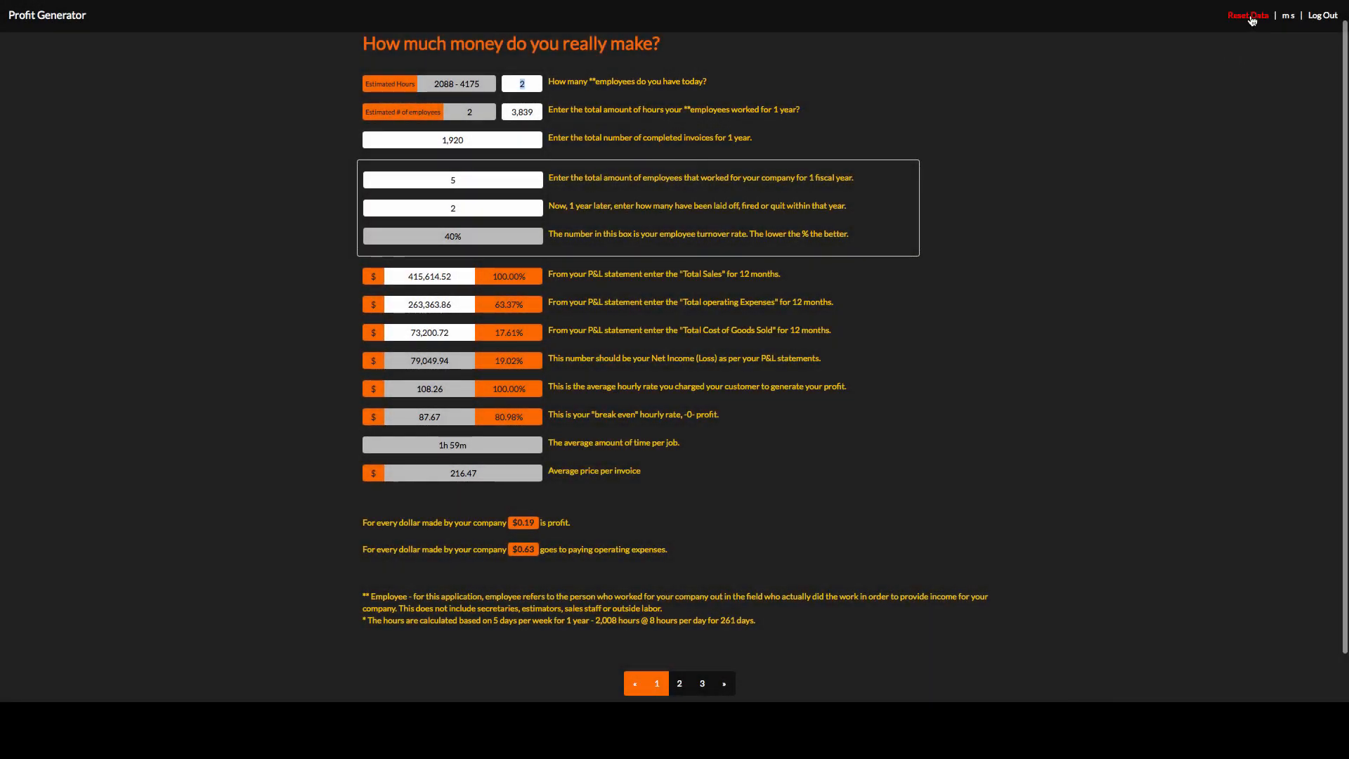
# Reset all the entered data and accept the caution about the irreversible reset.
pyautogui.click(1251, 17)
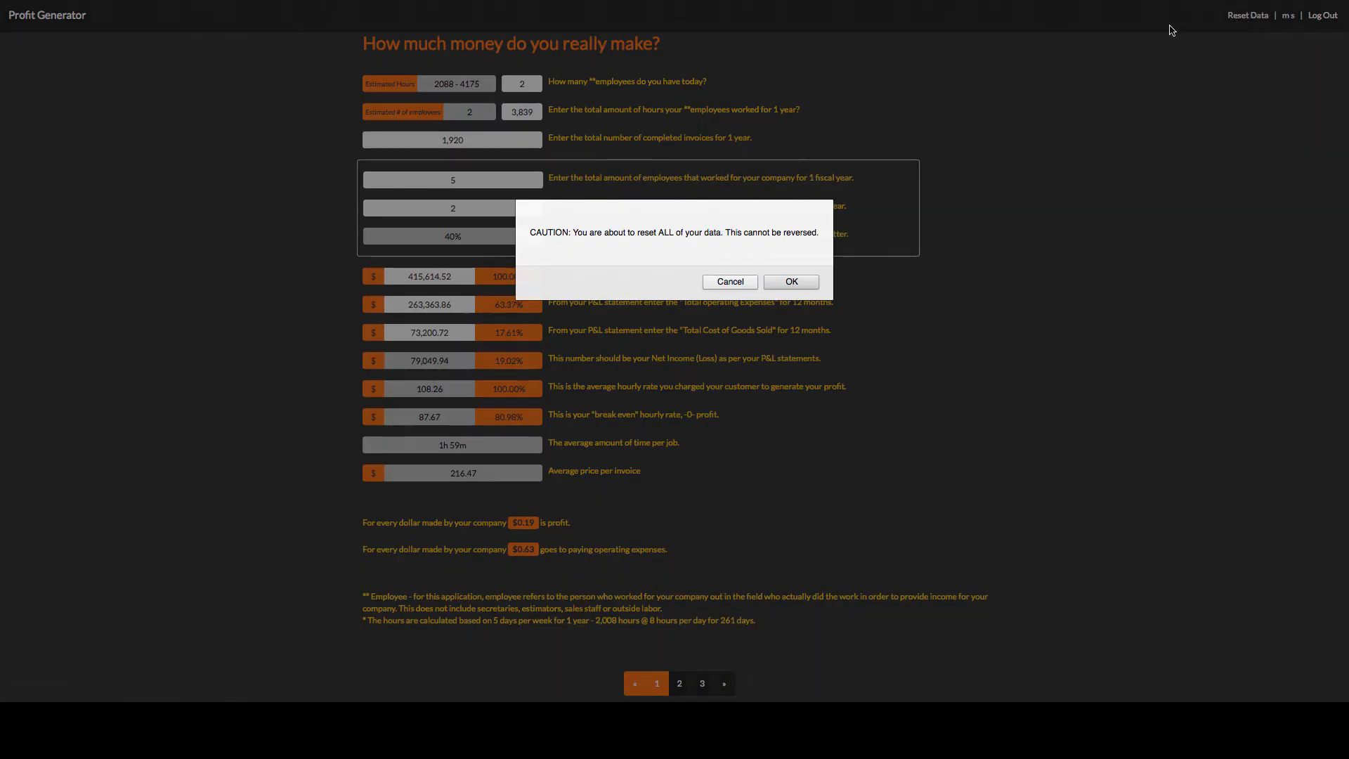
pyautogui.click(792, 282)
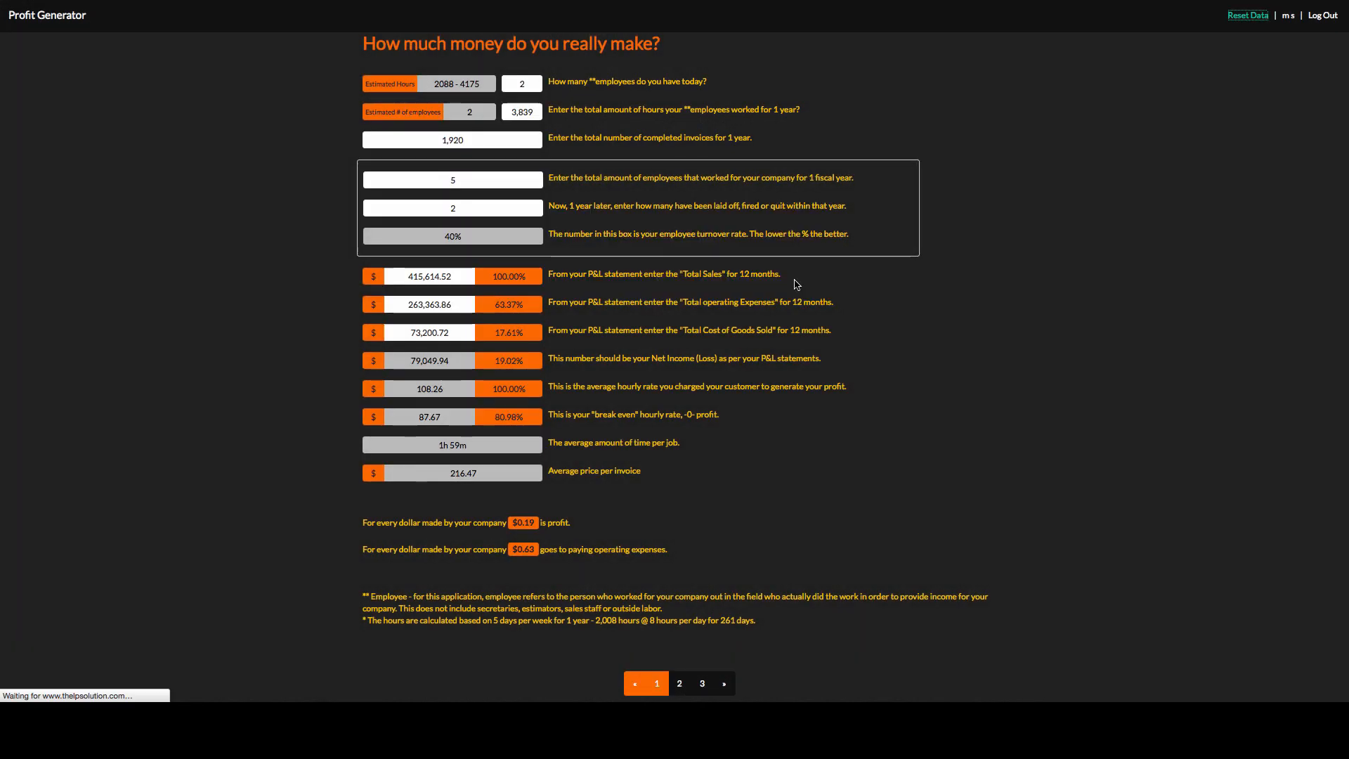